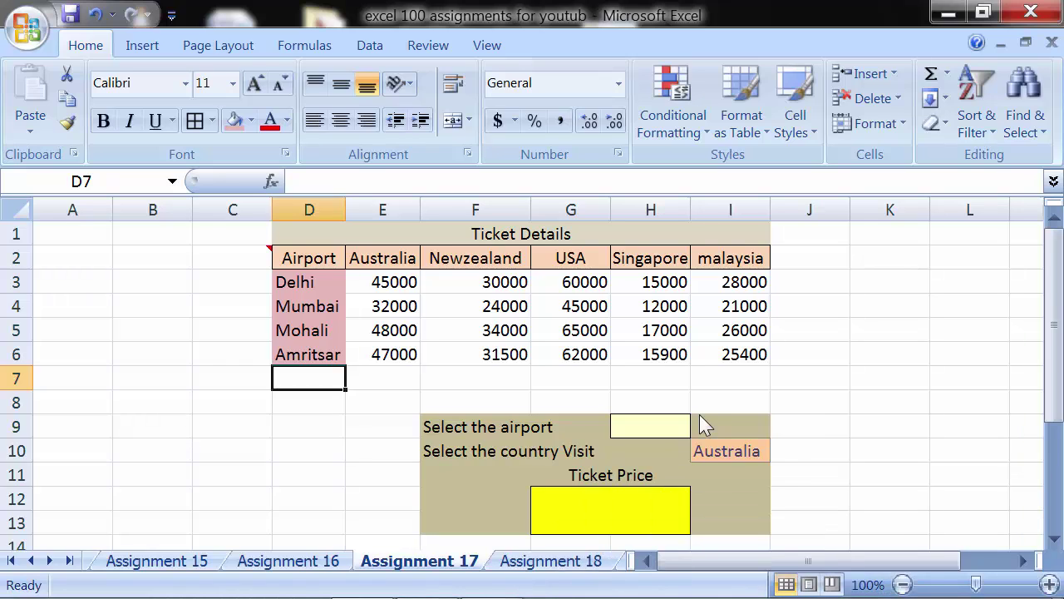
- Highlight the Ticket Details table and its Airport column of city names
{"action": "mouse_move", "coordinate": [259, 258]}
{"action": "left_click_drag", "start_coordinate": [351, 233], "coordinate": [388, 350]}
{"action": "left_click_drag", "start_coordinate": [320, 258], "coordinate": [325, 347]}
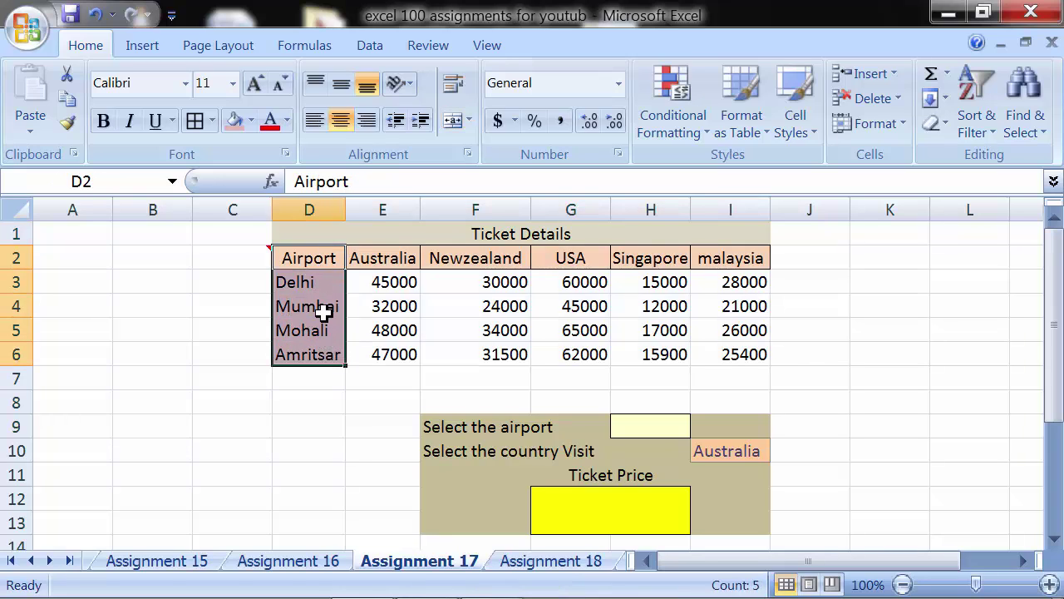
{"action": "left_click", "coordinate": [323, 283]}
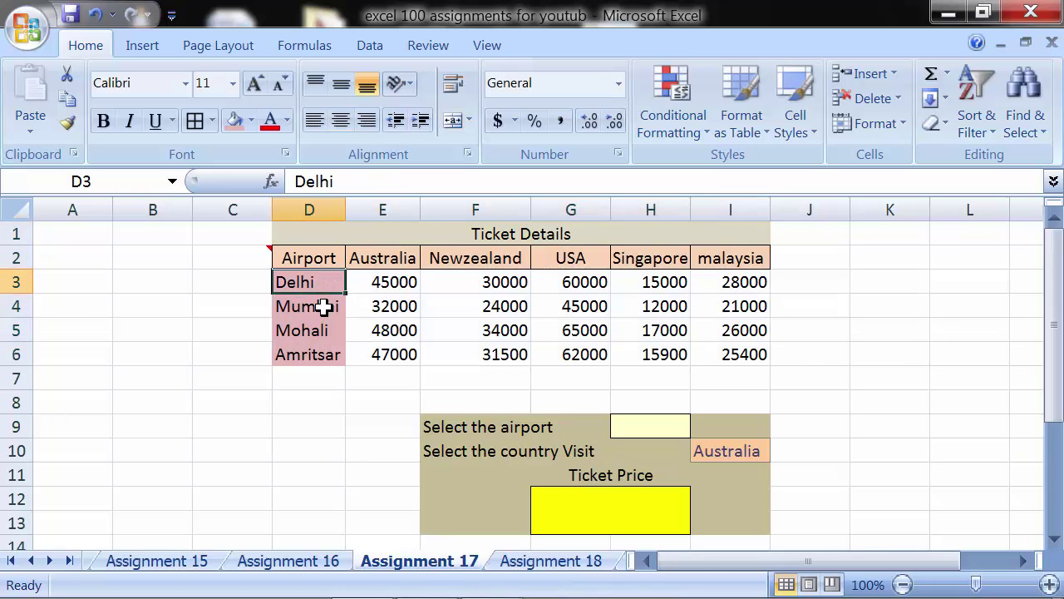
{"action": "left_click", "coordinate": [323, 306]}
{"action": "left_click", "coordinate": [318, 284]}
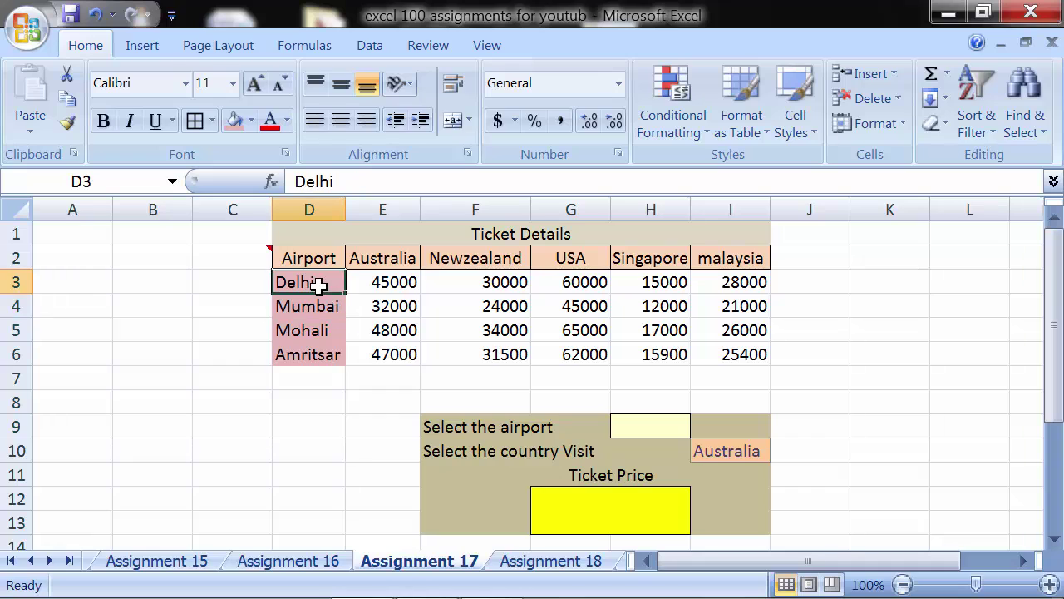
- Walk through the Delhi fares: Australia 45000, Newzealand 30000, USA 60000, Singapore 15000, malaysia 28000
{"action": "left_click", "coordinate": [371, 260]}
{"action": "left_click", "coordinate": [377, 284]}
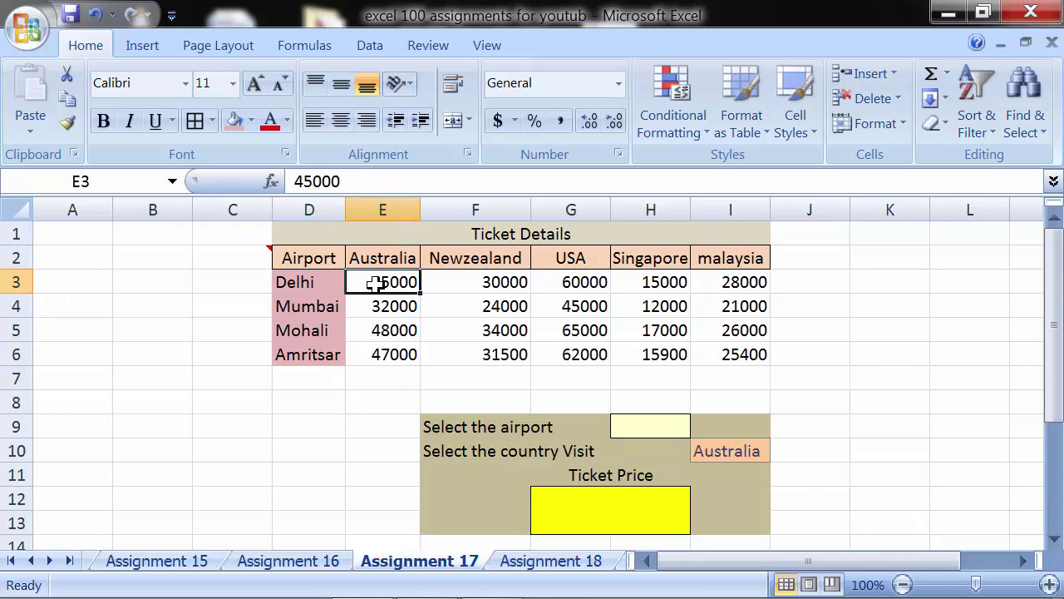
{"action": "left_click", "coordinate": [310, 285]}
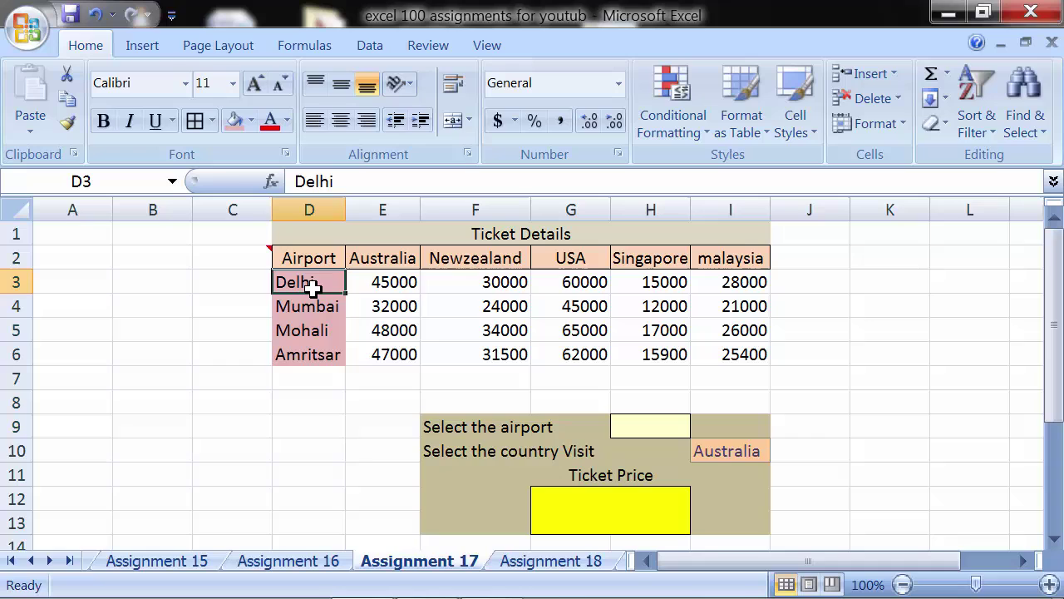
{"action": "left_click", "coordinate": [482, 282]}
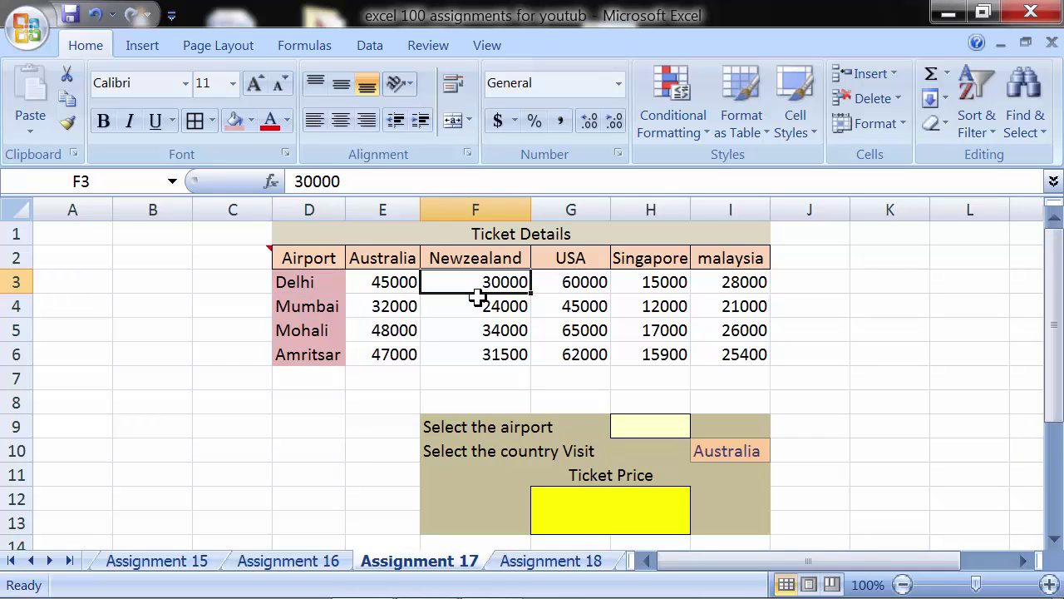
{"action": "left_click", "coordinate": [318, 281]}
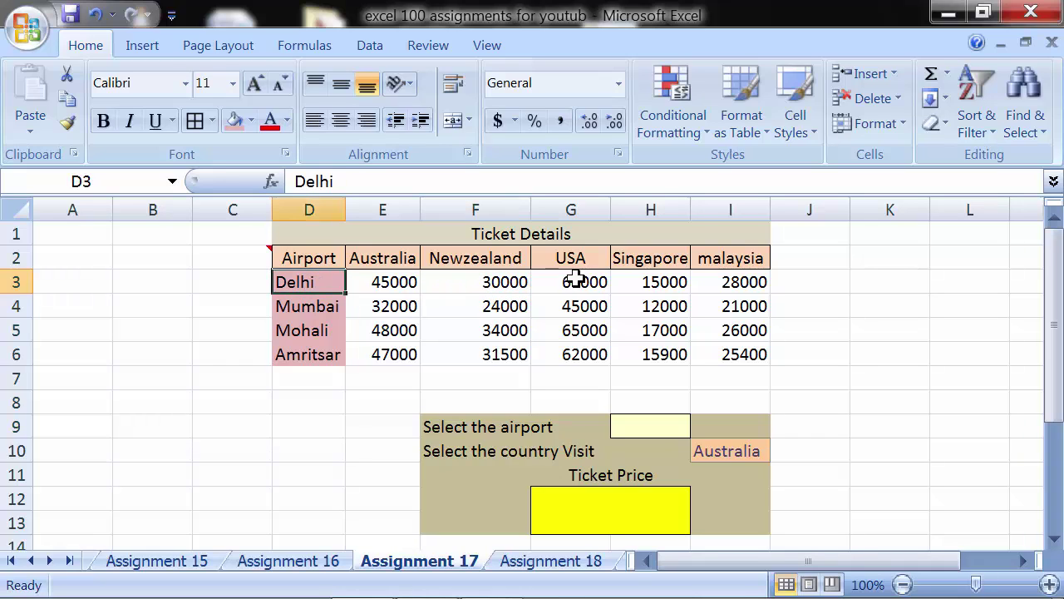
{"action": "left_click", "coordinate": [580, 280]}
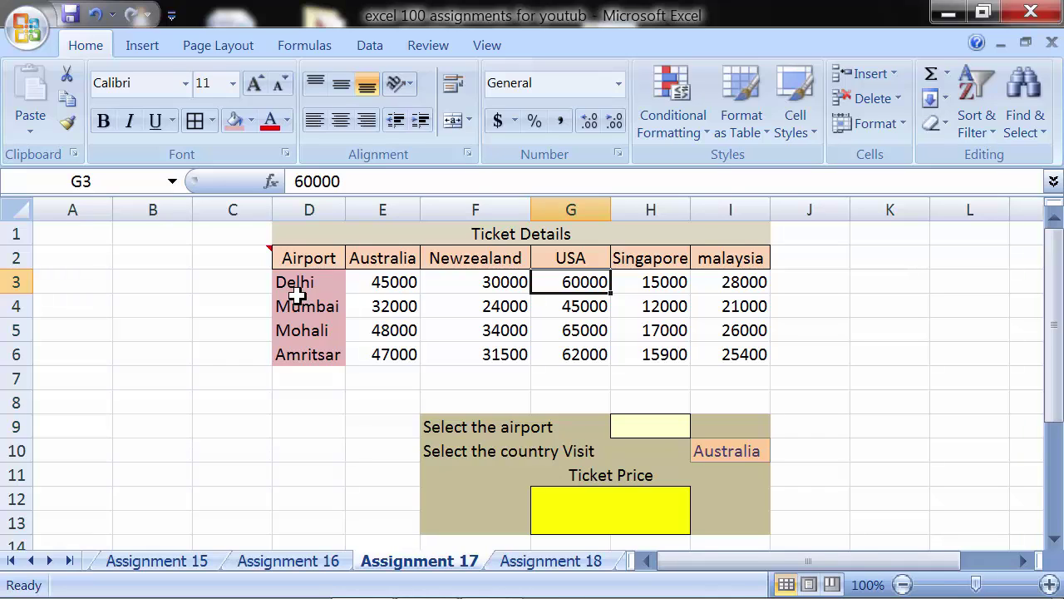
{"action": "left_click", "coordinate": [645, 285]}
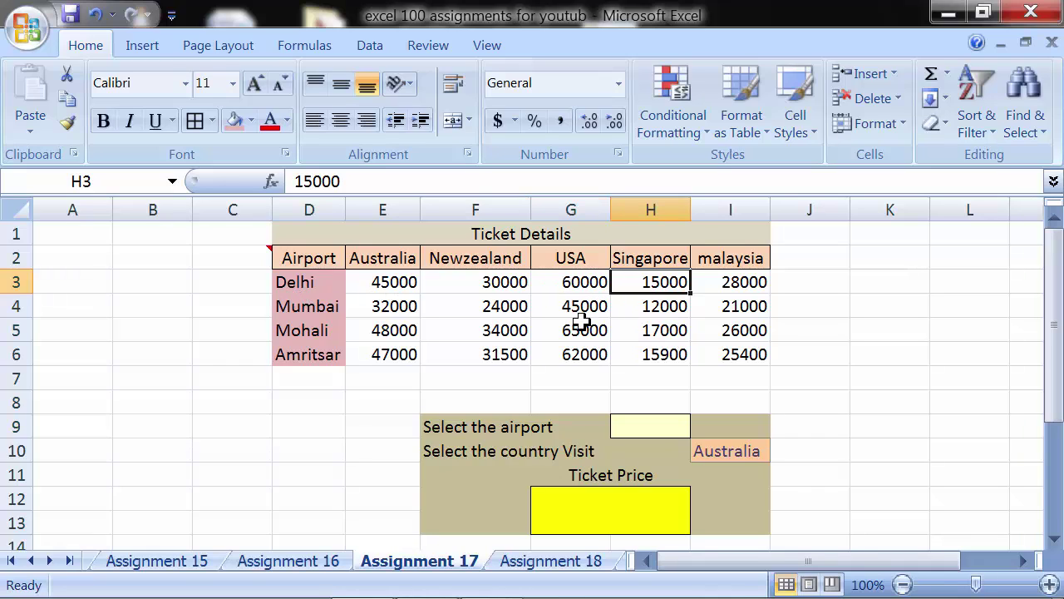
{"action": "left_click", "coordinate": [704, 281]}
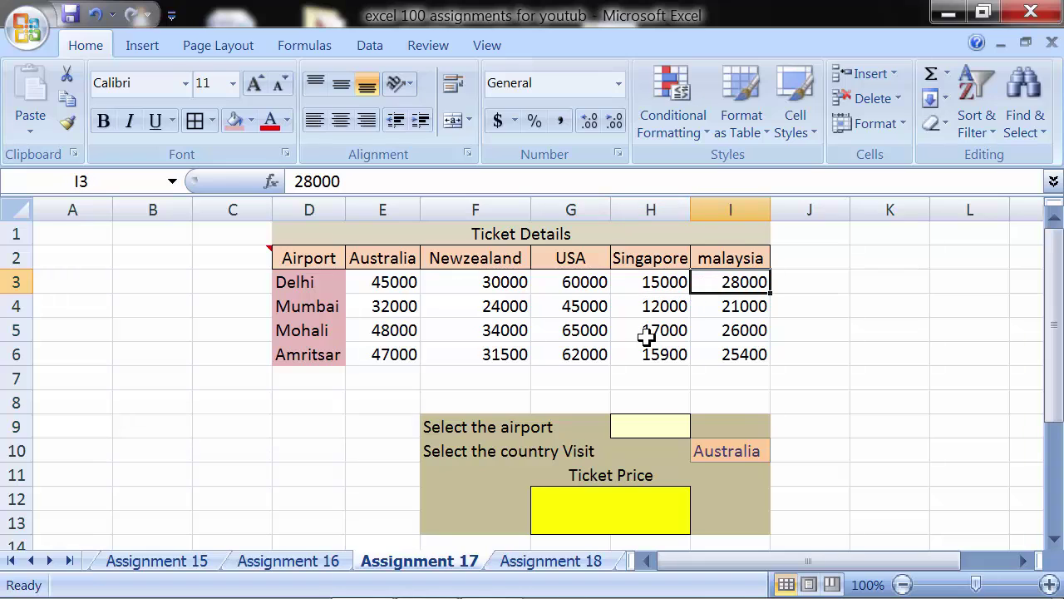
{"action": "left_click", "coordinate": [313, 308]}
{"action": "left_click", "coordinate": [316, 287]}
{"action": "left_click_drag", "start_coordinate": [316, 286], "coordinate": [318, 348]}
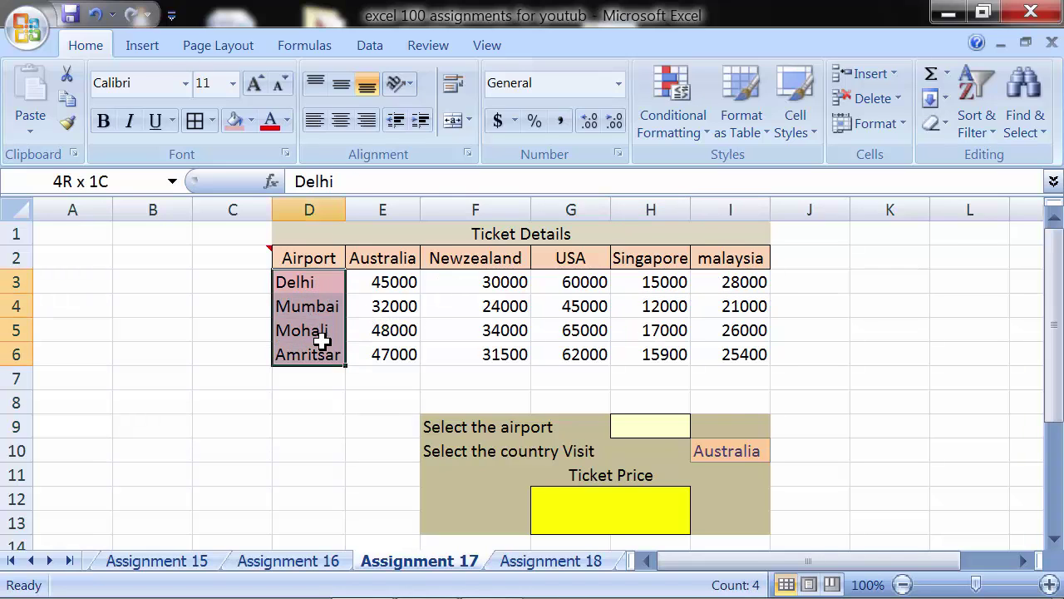
- Walk through the Mumbai fares (32000, 24000, 45000, 12000, 21000) and the Mohali fares
{"action": "left_click", "coordinate": [326, 308]}
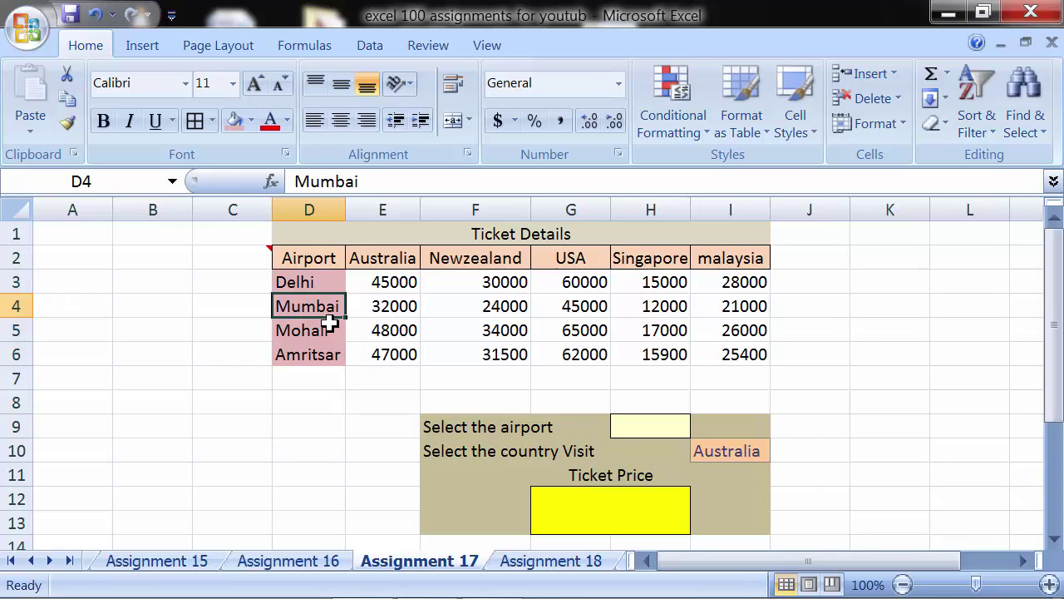
{"action": "left_click", "coordinate": [378, 306]}
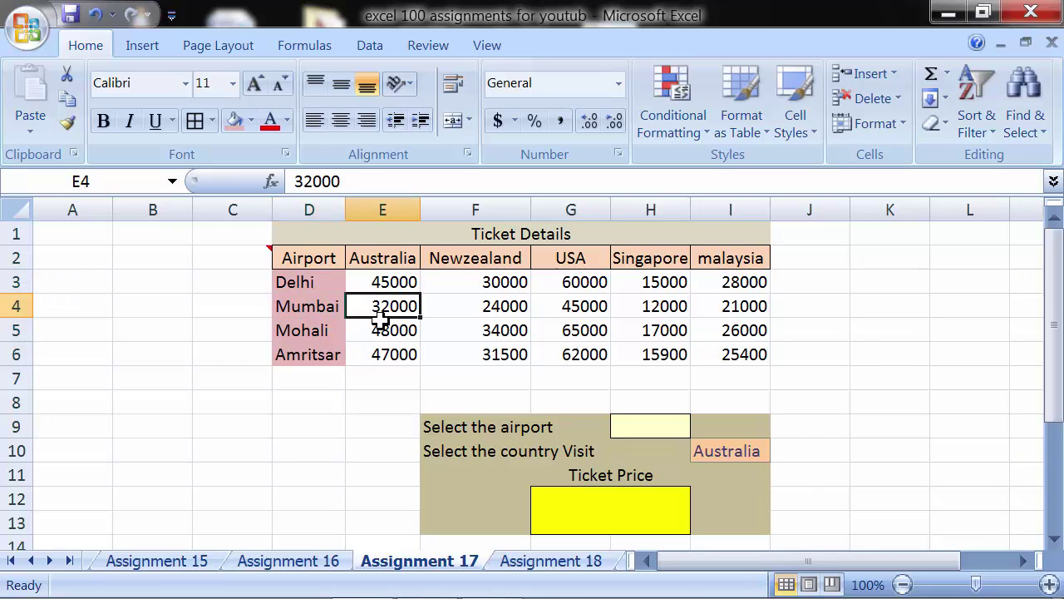
{"action": "left_click", "coordinate": [476, 309]}
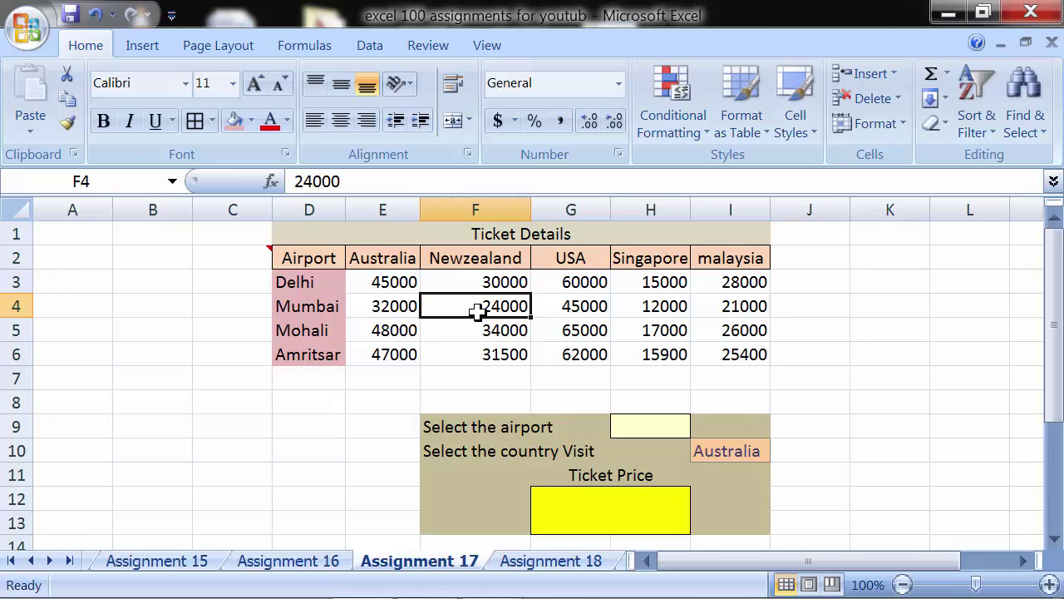
{"action": "left_click", "coordinate": [584, 308]}
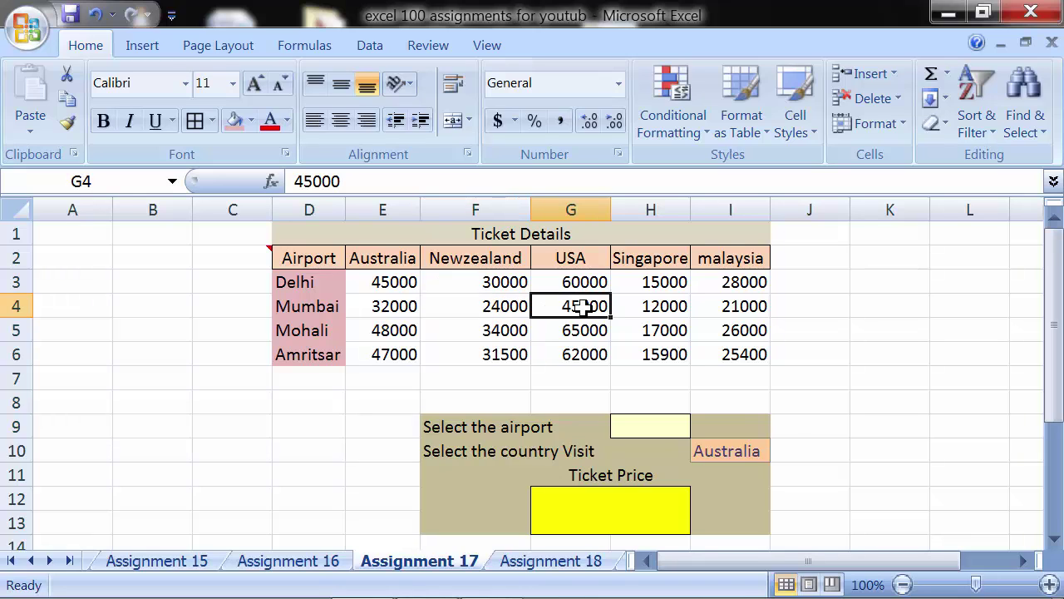
{"action": "left_click", "coordinate": [668, 308]}
{"action": "left_click", "coordinate": [711, 307]}
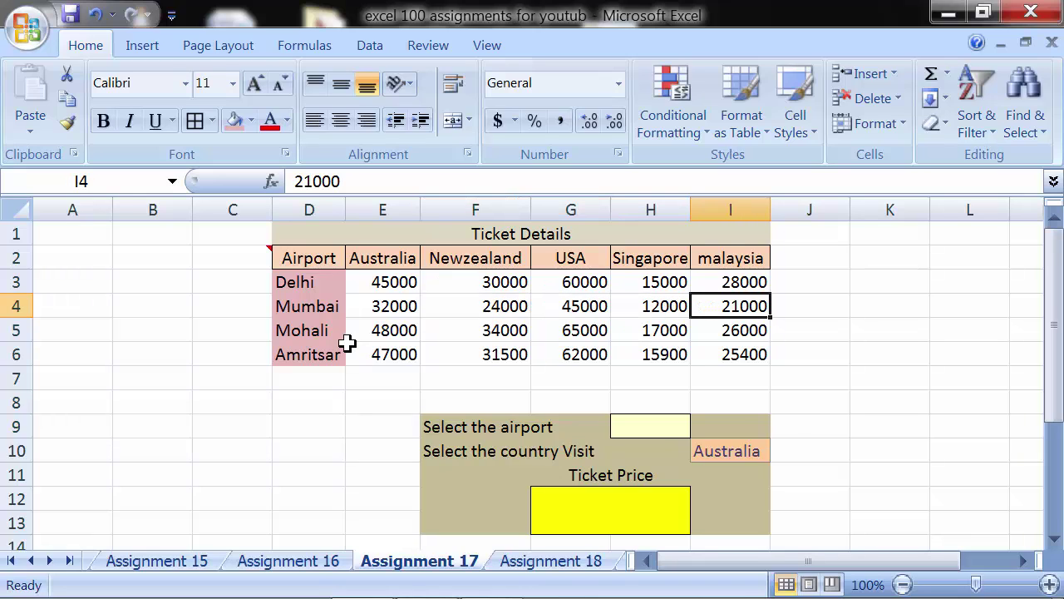
{"action": "left_click", "coordinate": [372, 332]}
{"action": "left_click", "coordinate": [470, 330]}
{"action": "left_click", "coordinate": [568, 331]}
{"action": "left_click", "coordinate": [645, 333]}
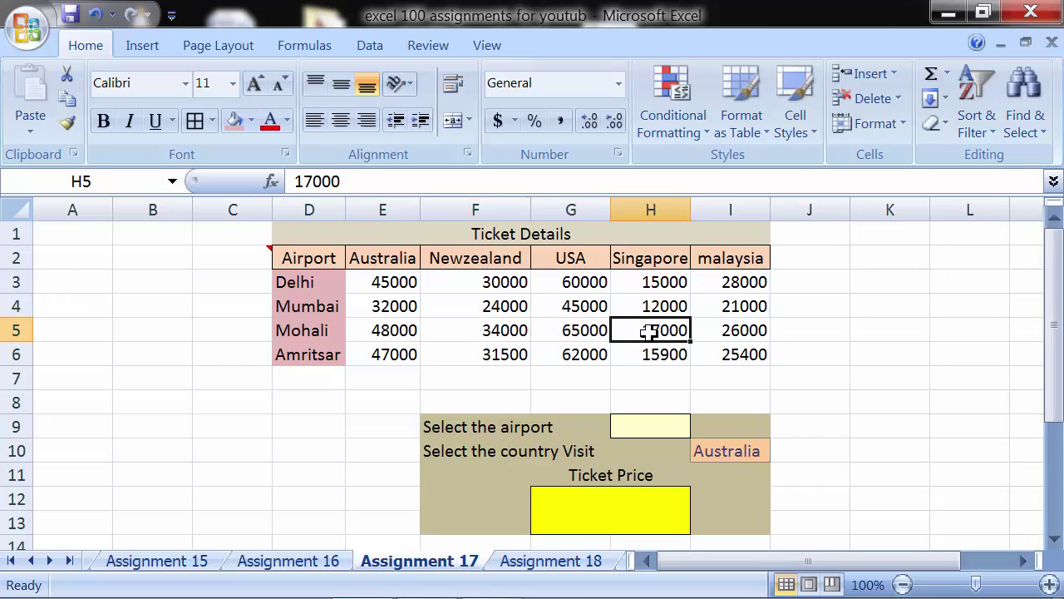
{"action": "left_click", "coordinate": [738, 331]}
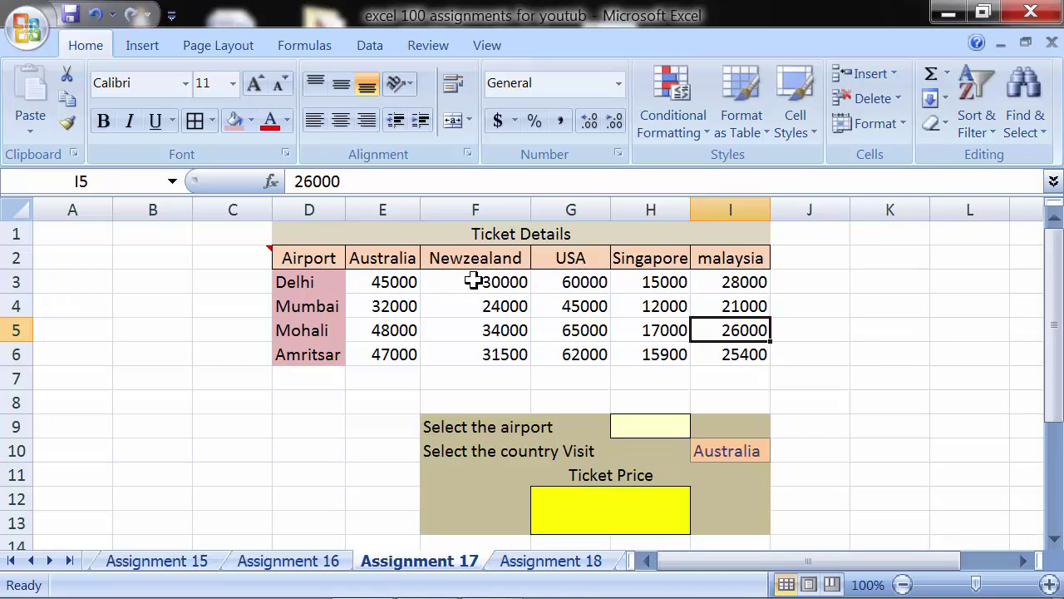
{"action": "left_click", "coordinate": [591, 263]}
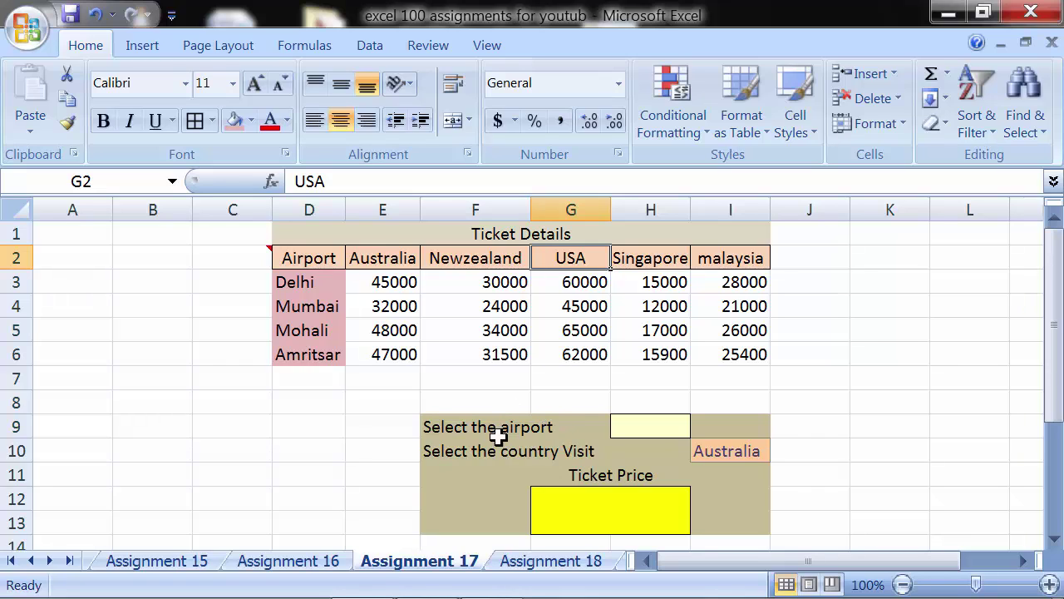
- Choose Mumbai in airport cell H9 and Newzealand in country cell I10
{"action": "left_click", "coordinate": [518, 429]}
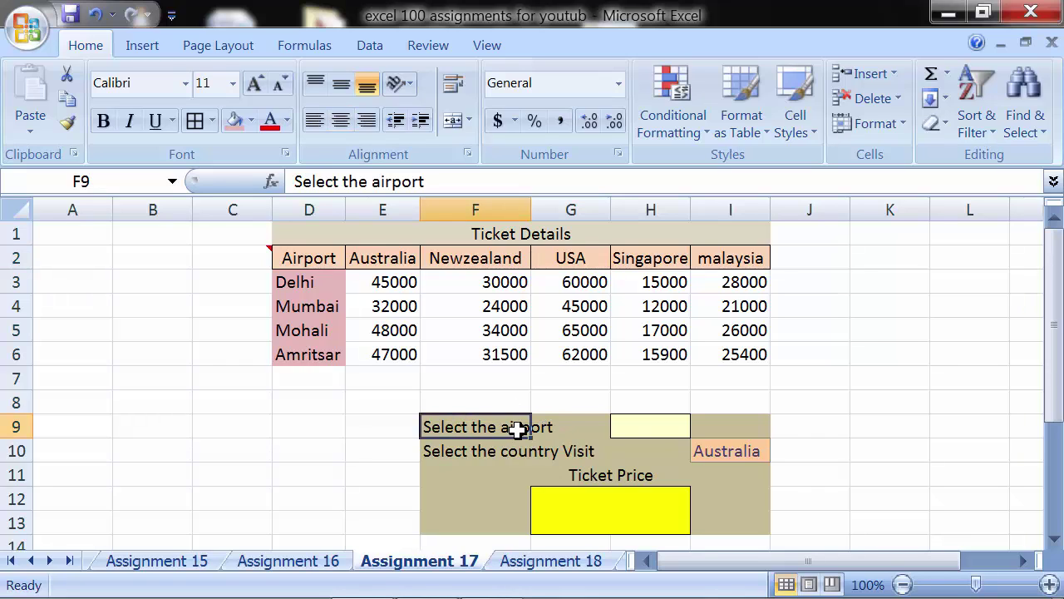
{"action": "left_click", "coordinate": [640, 423]}
{"action": "left_click", "coordinate": [694, 428]}
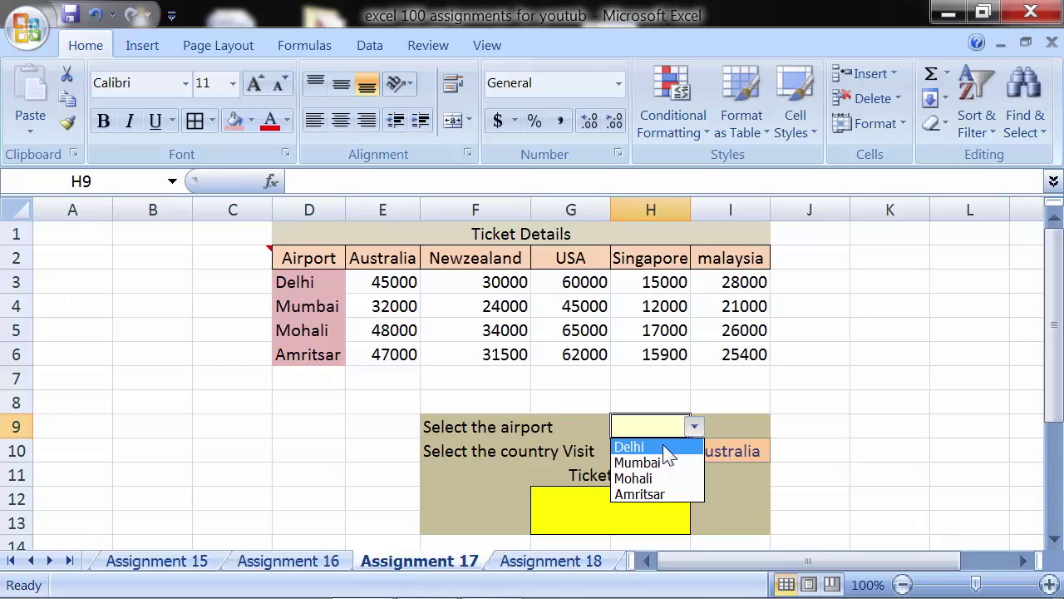
{"action": "left_click", "coordinate": [662, 467]}
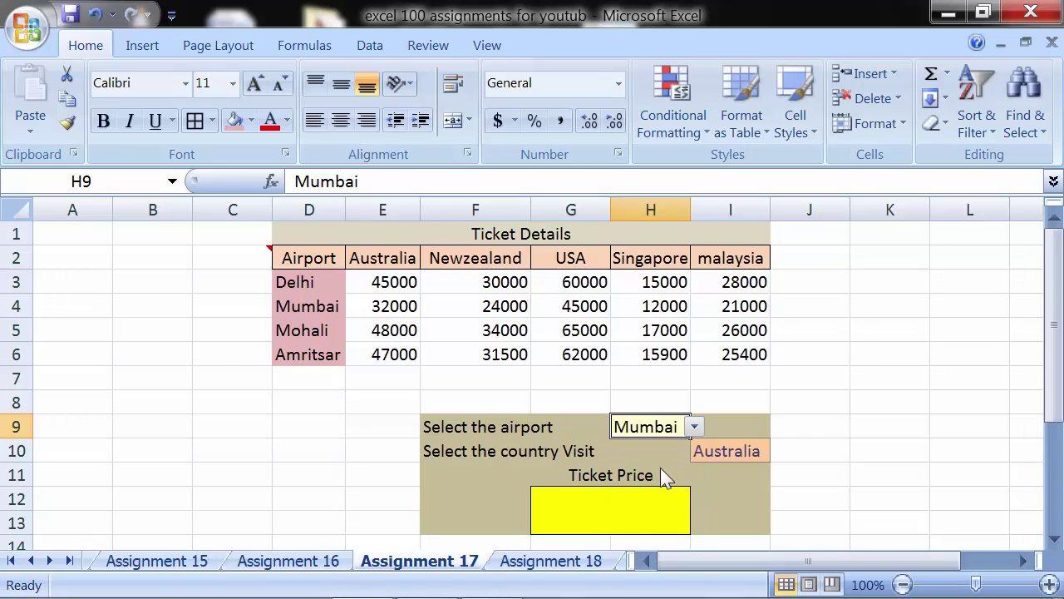
{"action": "left_click", "coordinate": [745, 456]}
{"action": "left_click", "coordinate": [777, 455]}
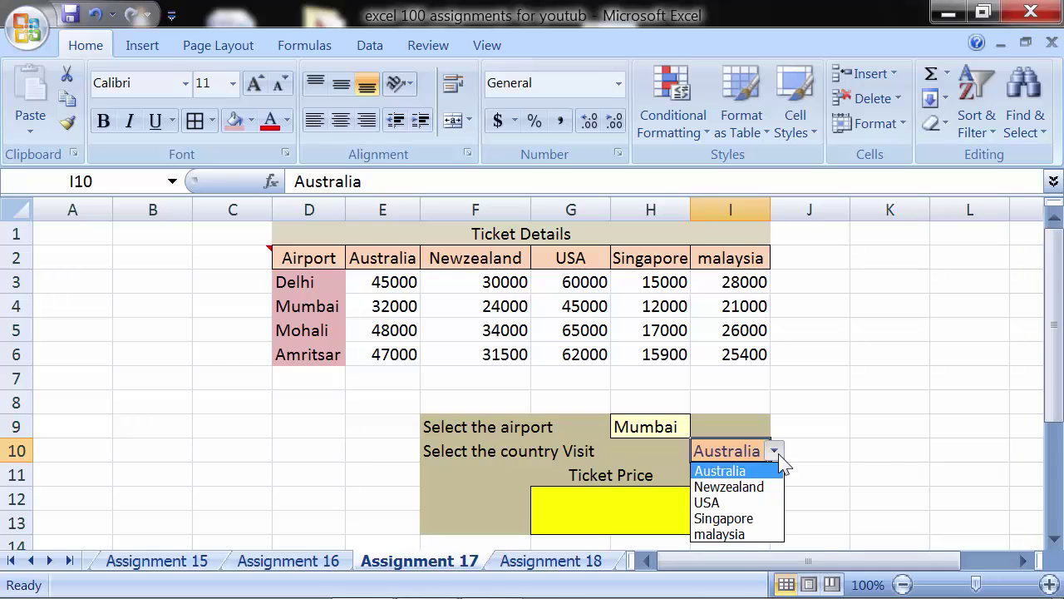
{"action": "left_click", "coordinate": [767, 497]}
{"action": "left_click", "coordinate": [657, 518]}
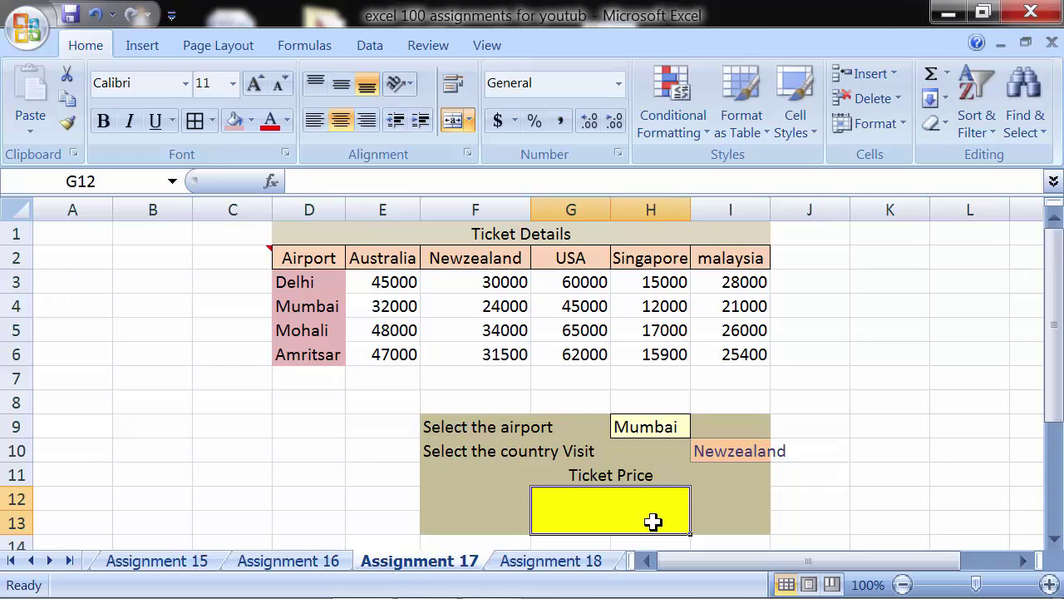
- In G12, replace the typed =index with =Vlookup(
{"action": "type", "text": "=i"}
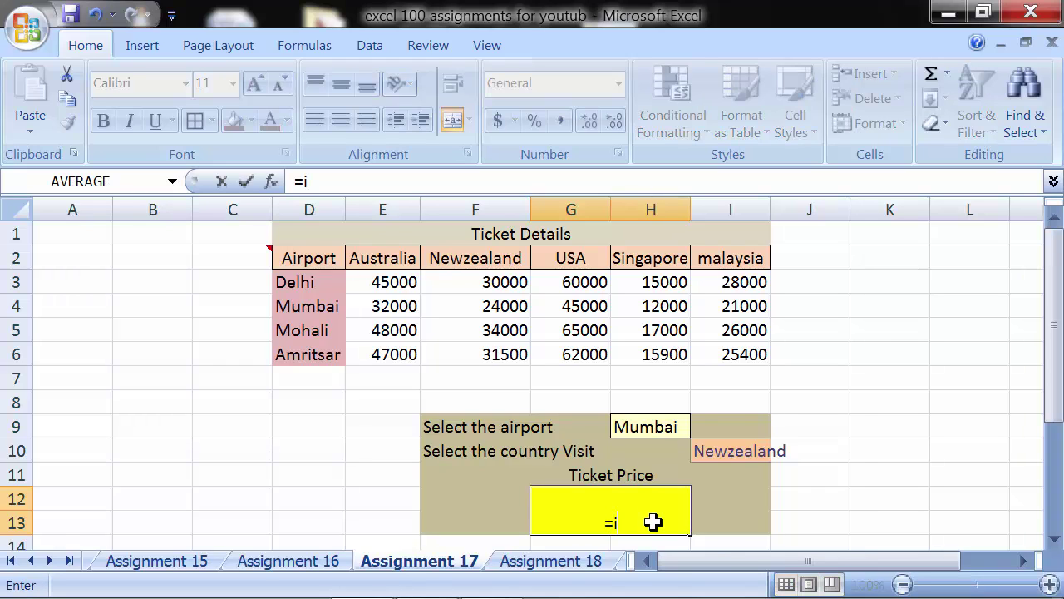
{"action": "type", "text": "ndex"}
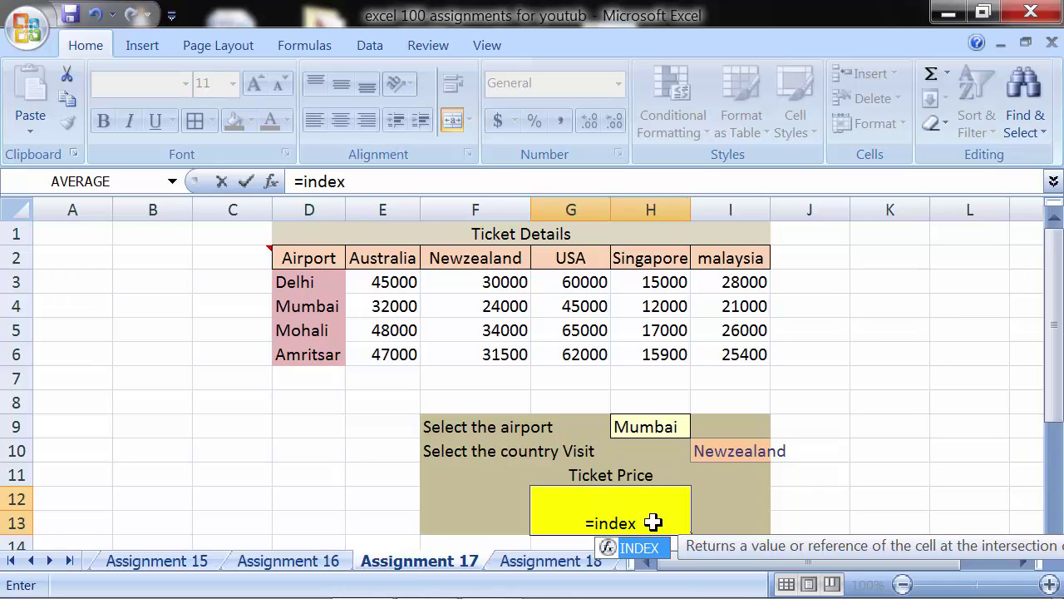
{"action": "key", "text": "BackSpace"}
{"action": "key", "text": "BackSpace"}
{"action": "key", "text": "BackSpace"}
{"action": "key", "text": "BackSpace"}
{"action": "key", "text": "BackSpace"}
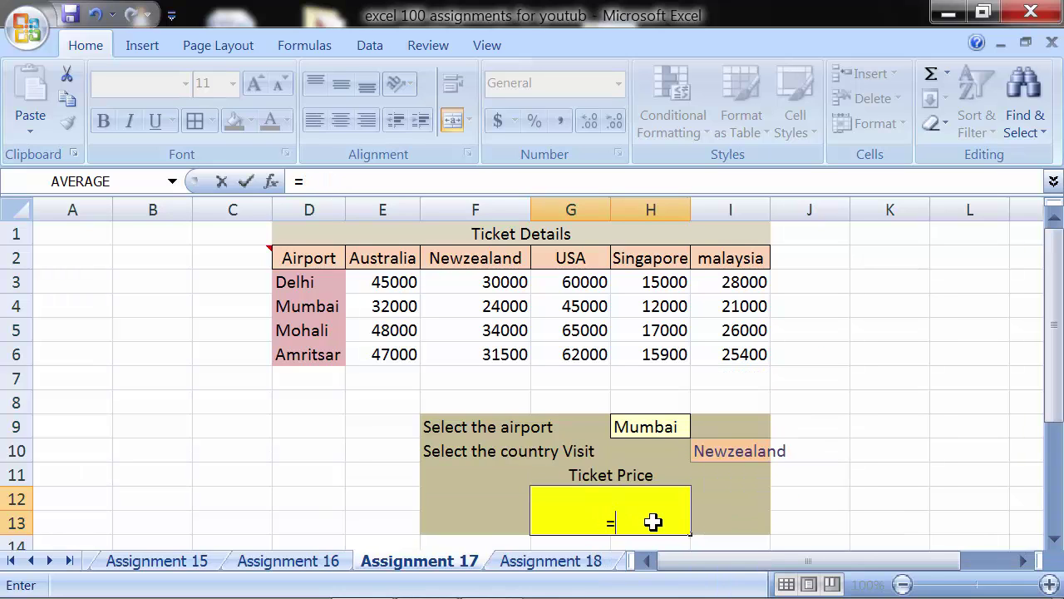
{"action": "type", "text": "Vlook"}
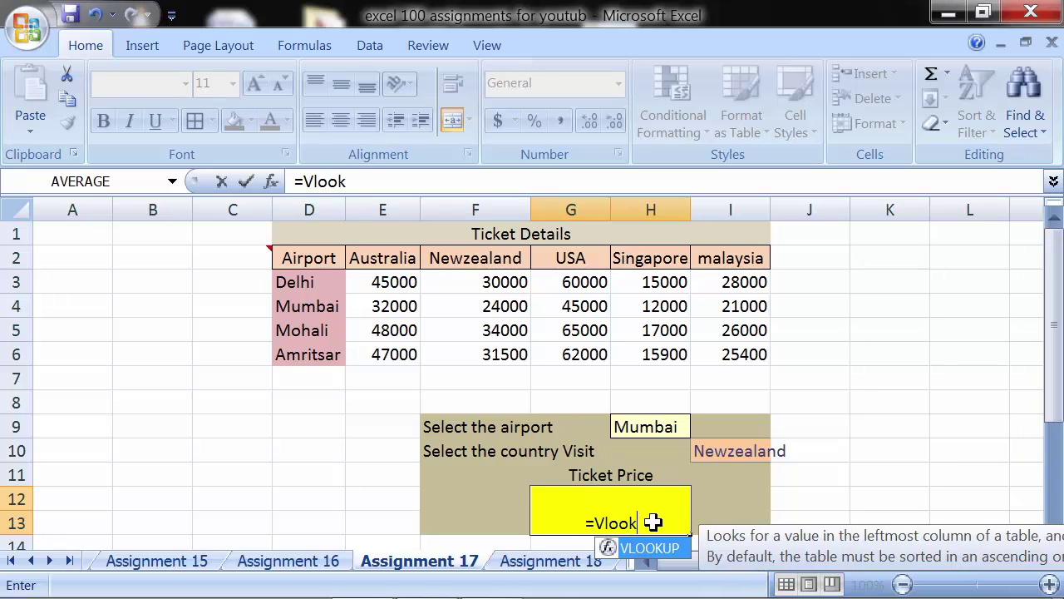
{"action": "type", "text": "up"}
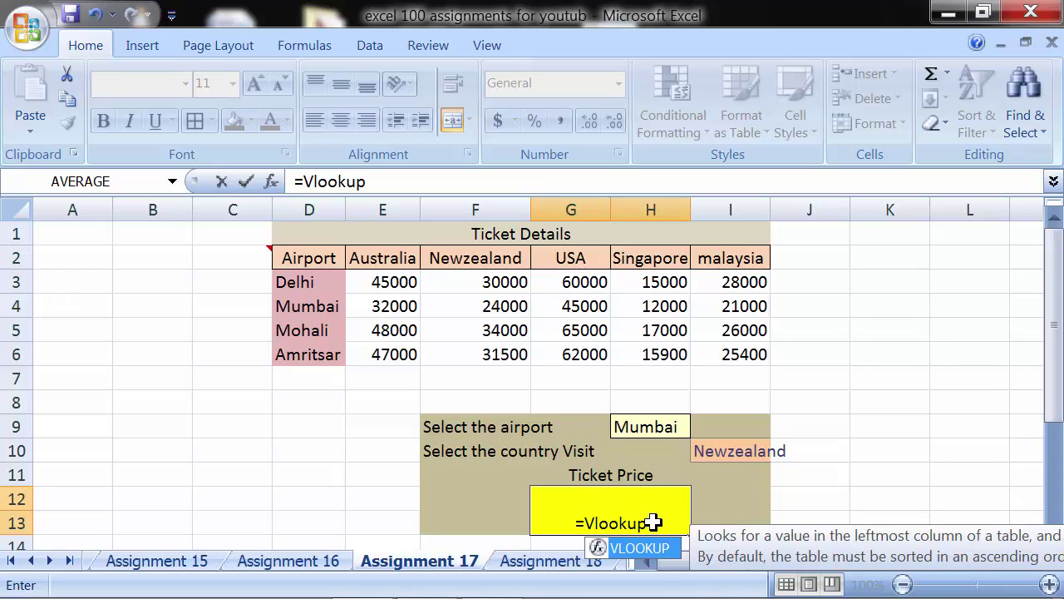
{"action": "type", "text": "("}
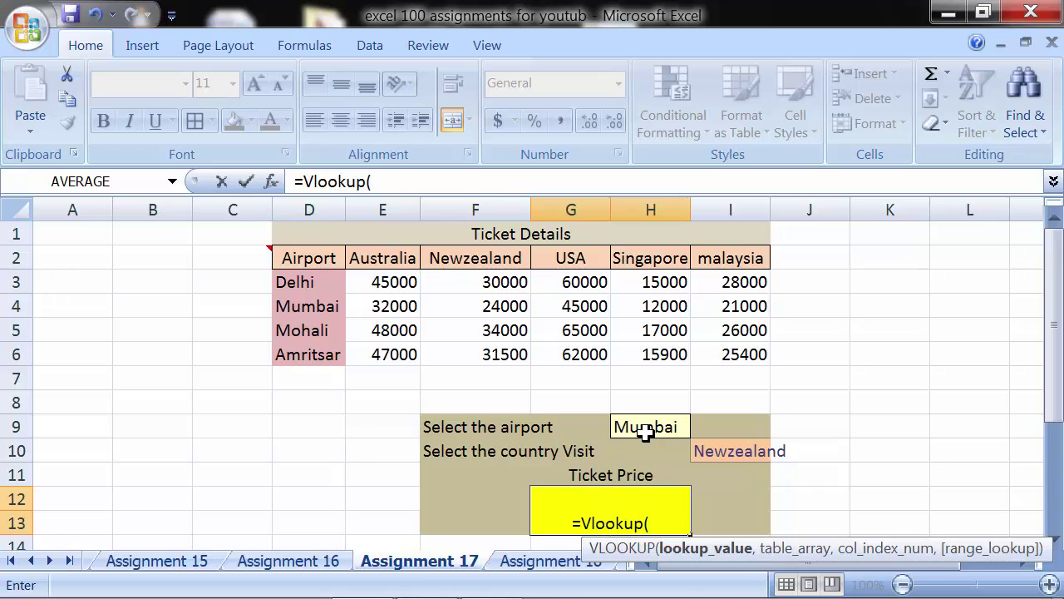
- Give the VLOOKUP lookup value H9 and table range D2:I6
{"action": "left_click", "coordinate": [646, 429]}
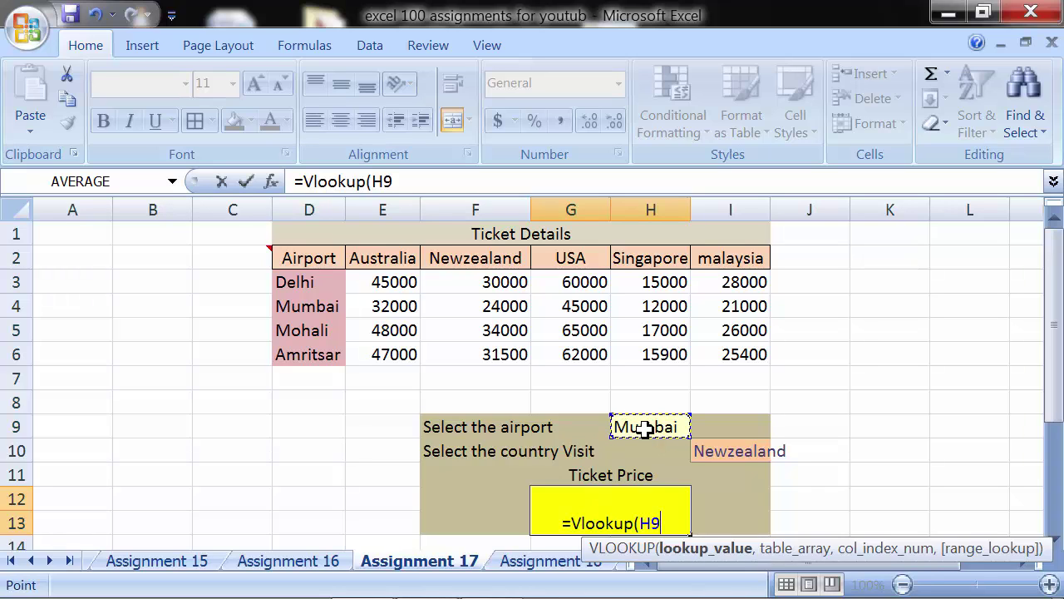
{"action": "left_click", "coordinate": [705, 450]}
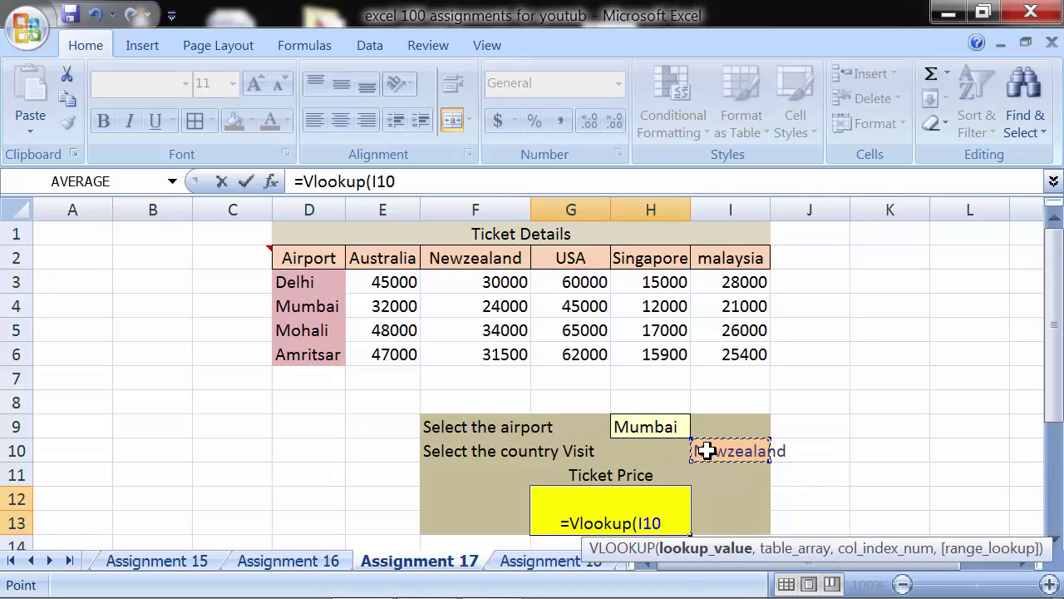
{"action": "left_click", "coordinate": [683, 447]}
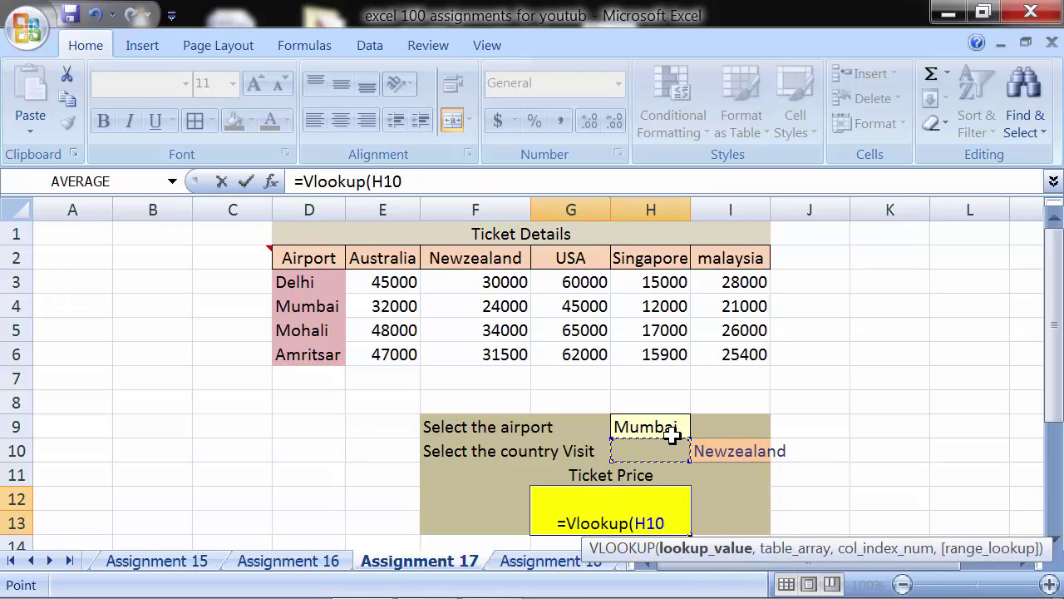
{"action": "left_click", "coordinate": [672, 434]}
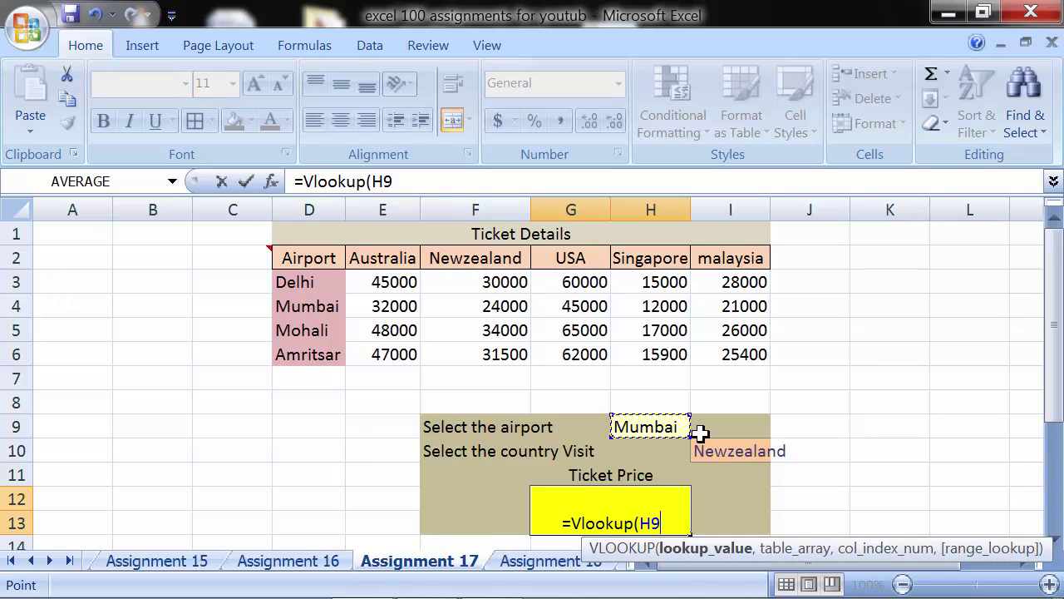
{"action": "type", "text": ","}
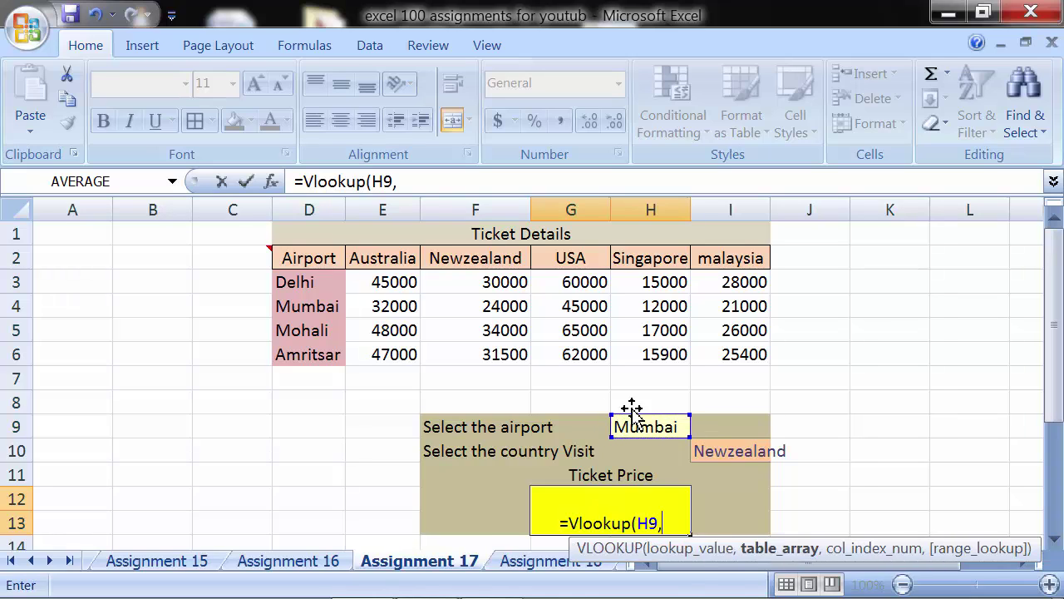
{"action": "mouse_move", "coordinate": [308, 247]}
{"action": "left_mouse_down"}
{"action": "mouse_move", "coordinate": [552, 336]}
{"action": "mouse_move", "coordinate": [720, 351]}
{"action": "left_mouse_up"}
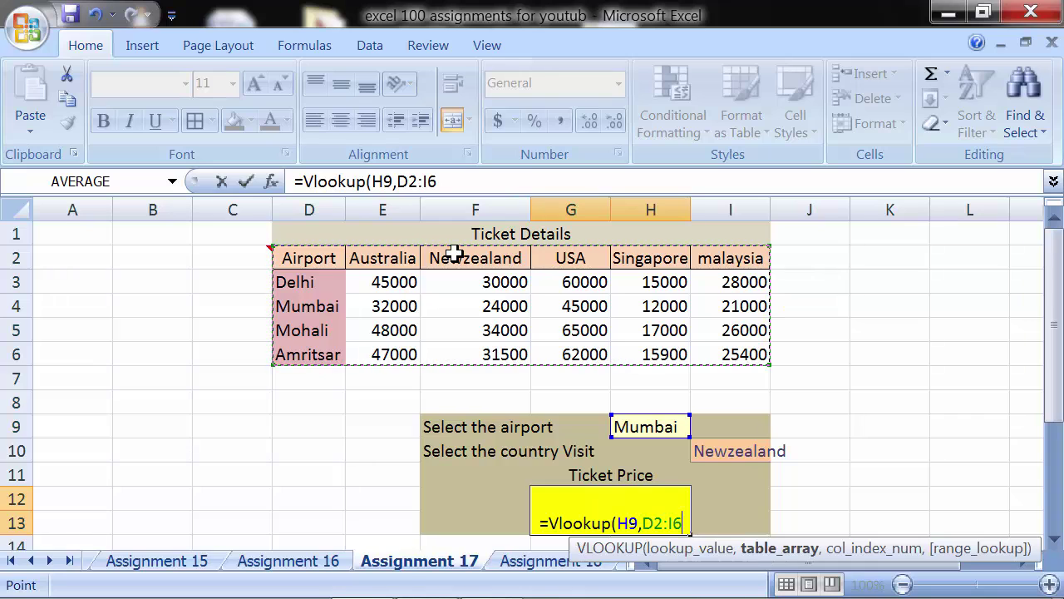
- Add MATCH(I10,D2:I2,0) as the column index and FALSE for an exact match
{"action": "type", "text": ","}
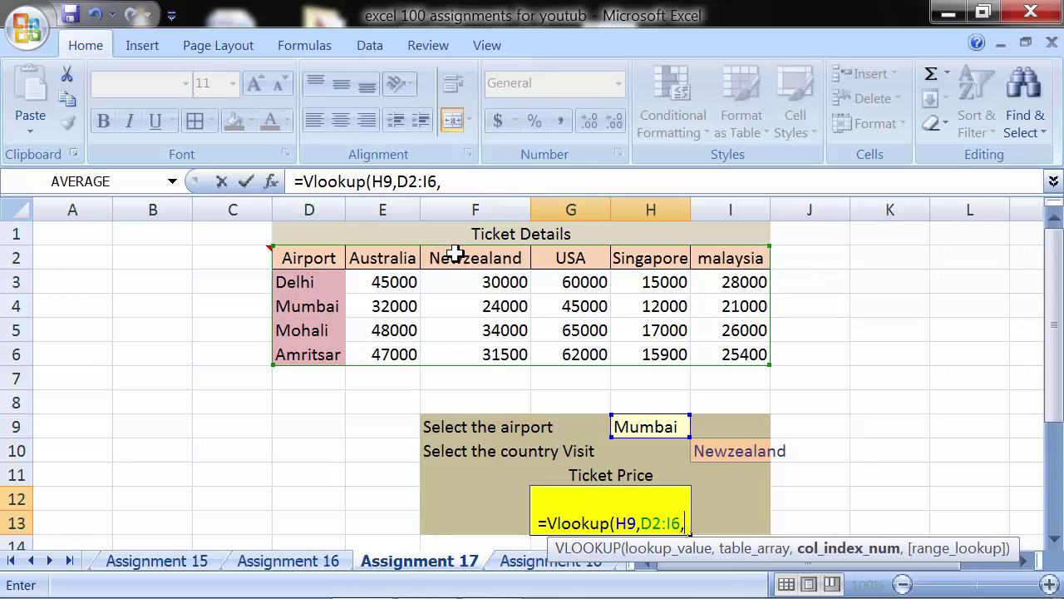
{"action": "type", "text": "match"}
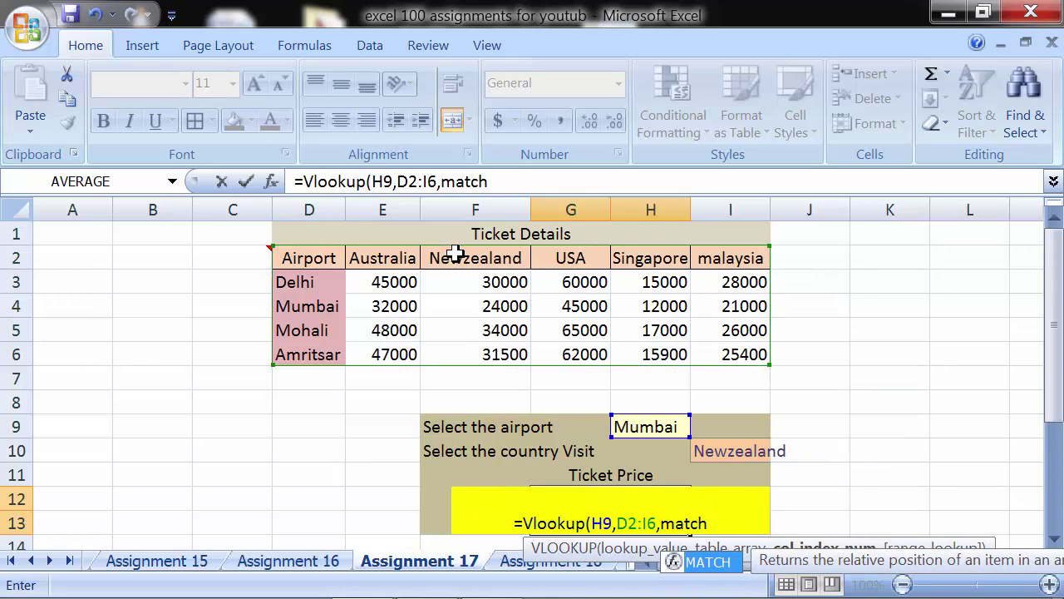
{"action": "type", "text": "("}
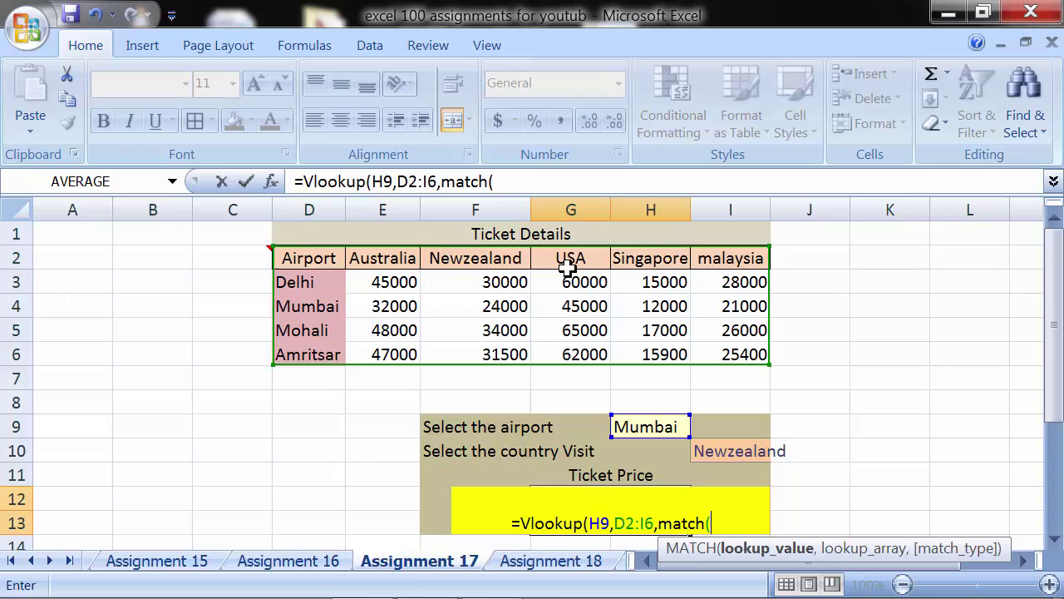
{"action": "left_click", "coordinate": [716, 447]}
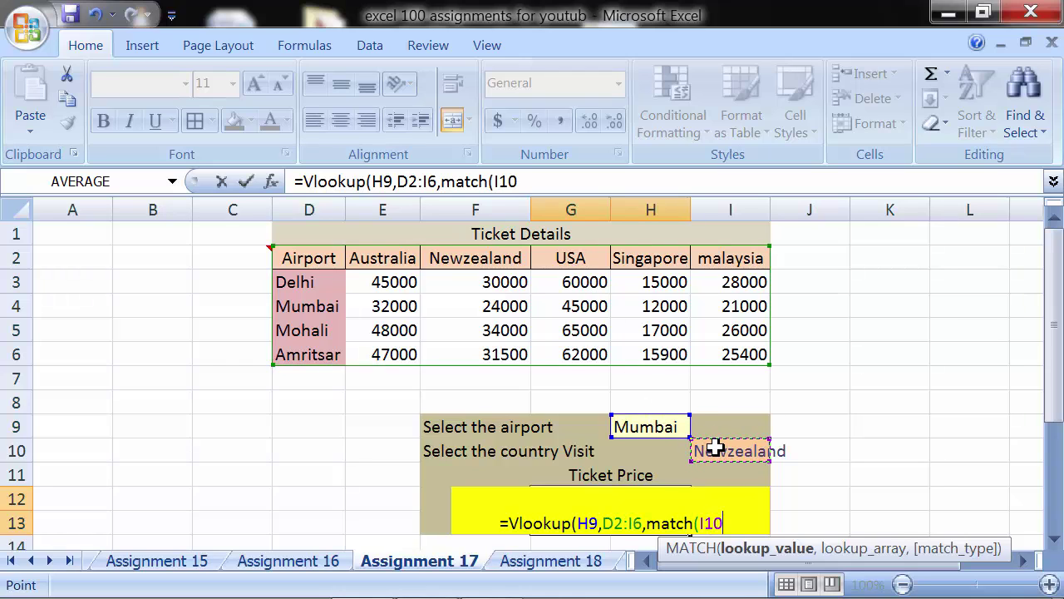
{"action": "type", "text": ","}
{"action": "left_click_drag", "start_coordinate": [308, 259], "coordinate": [740, 259]}
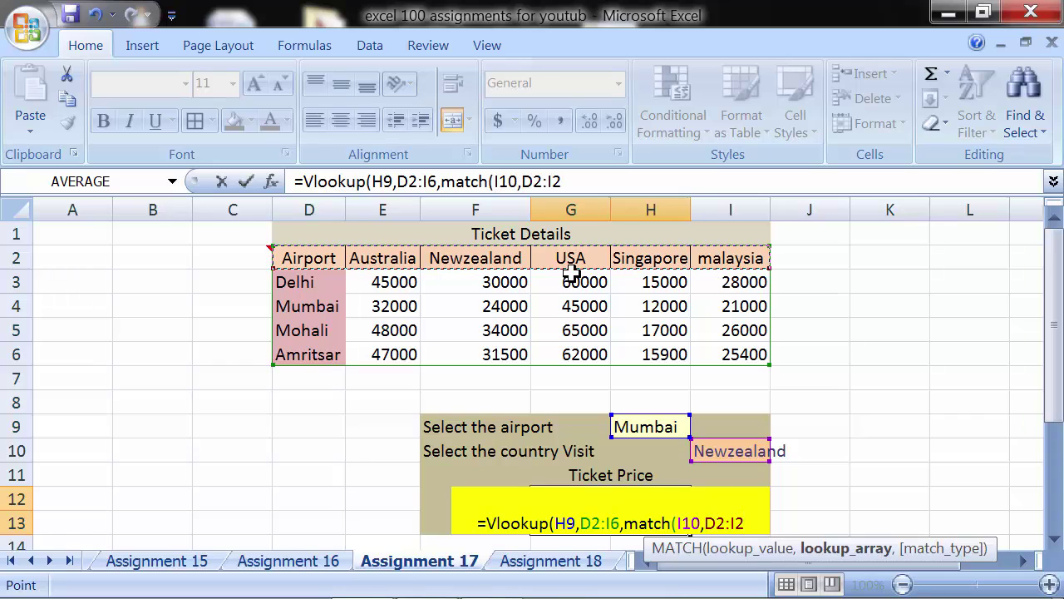
{"action": "type", "text": ","}
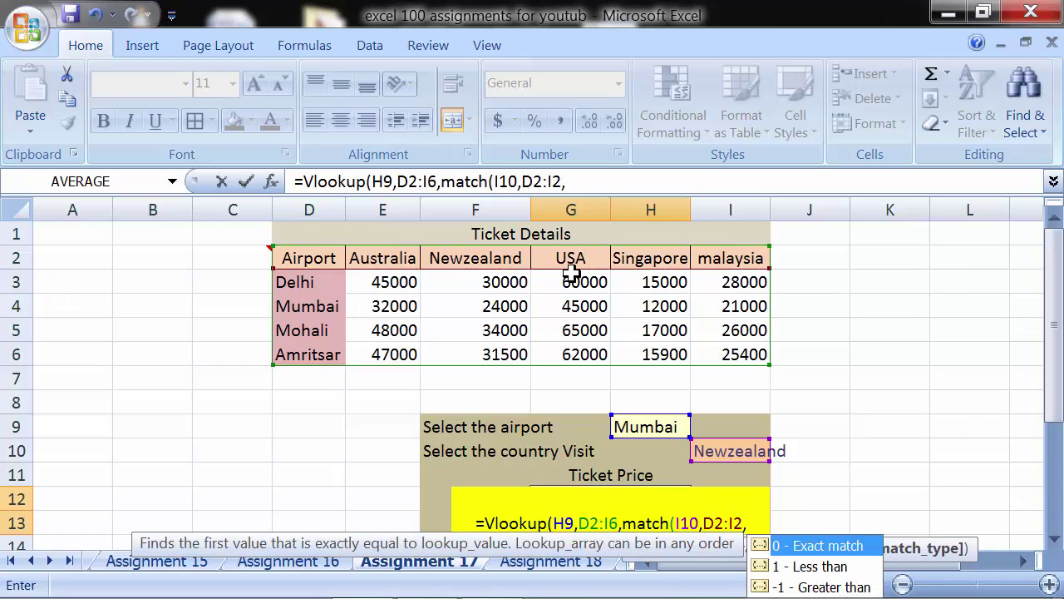
{"action": "type", "text": "0)"}
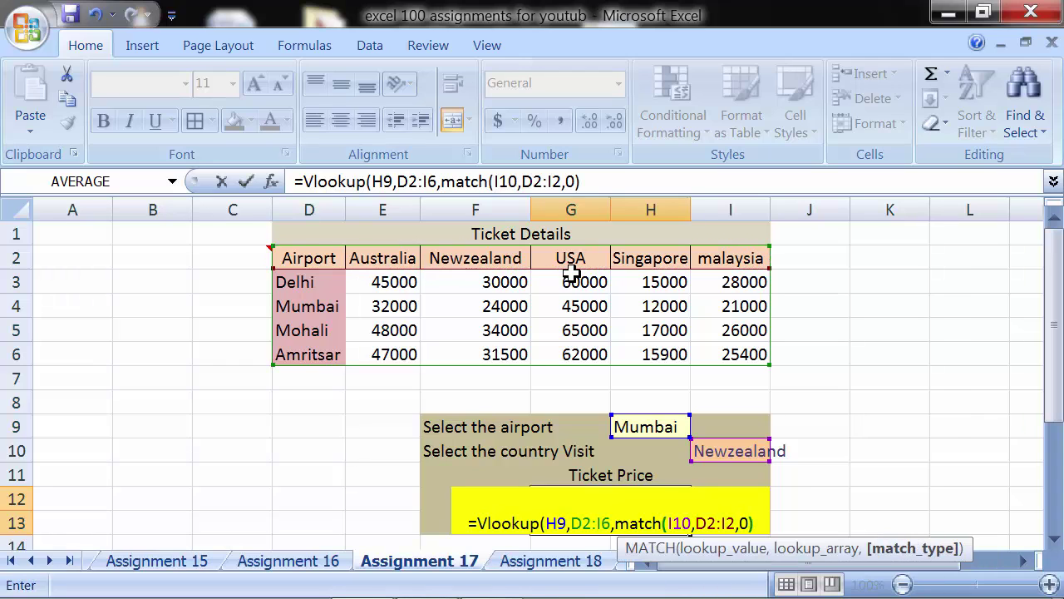
{"action": "type", "text": ","}
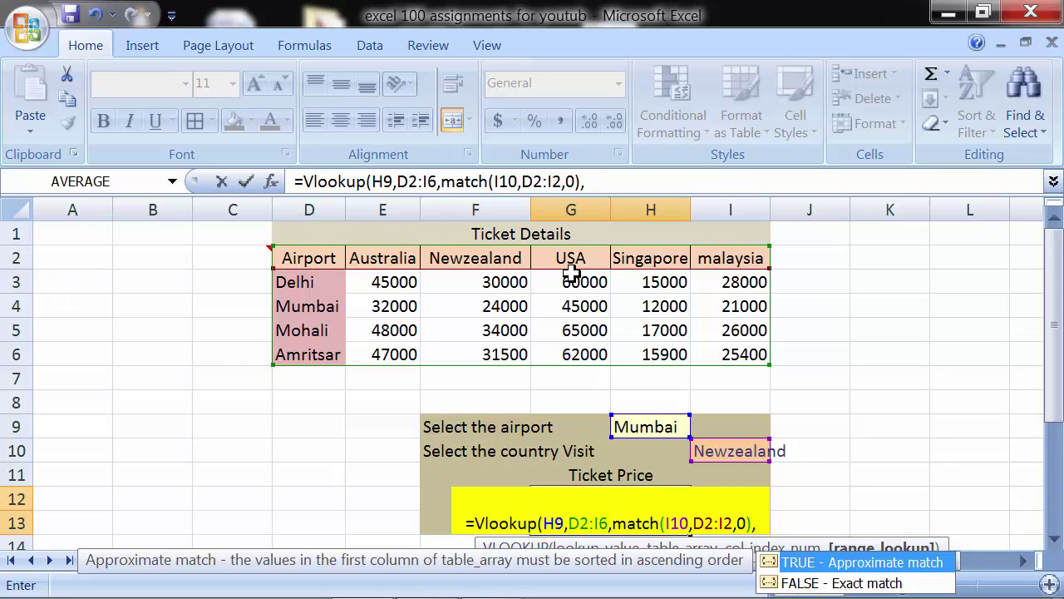
{"action": "type", "text": "f"}
{"action": "key", "text": "Tab"}
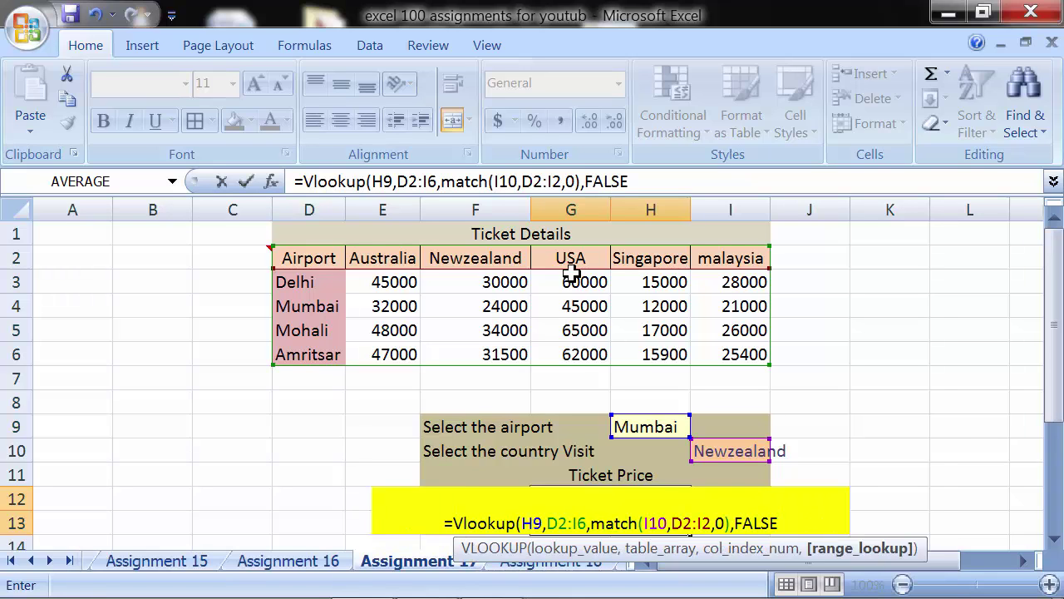
- Close and commit the VLOOKUP formula, returning 24000 for Mumbai to Newzealand
{"action": "type", "text": ")"}
{"action": "key", "text": "Return"}
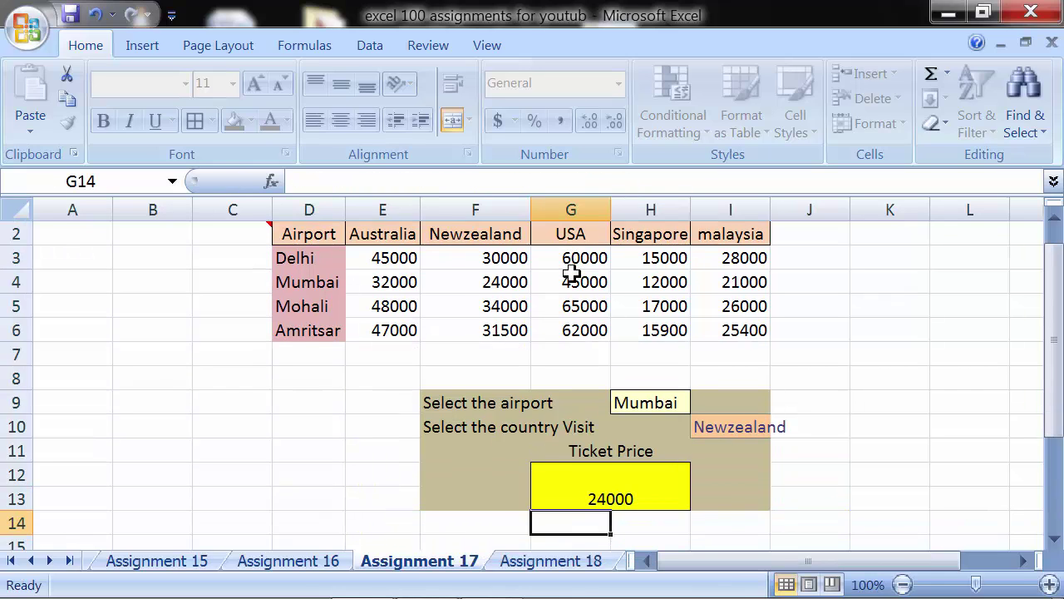
{"action": "left_click", "coordinate": [624, 499]}
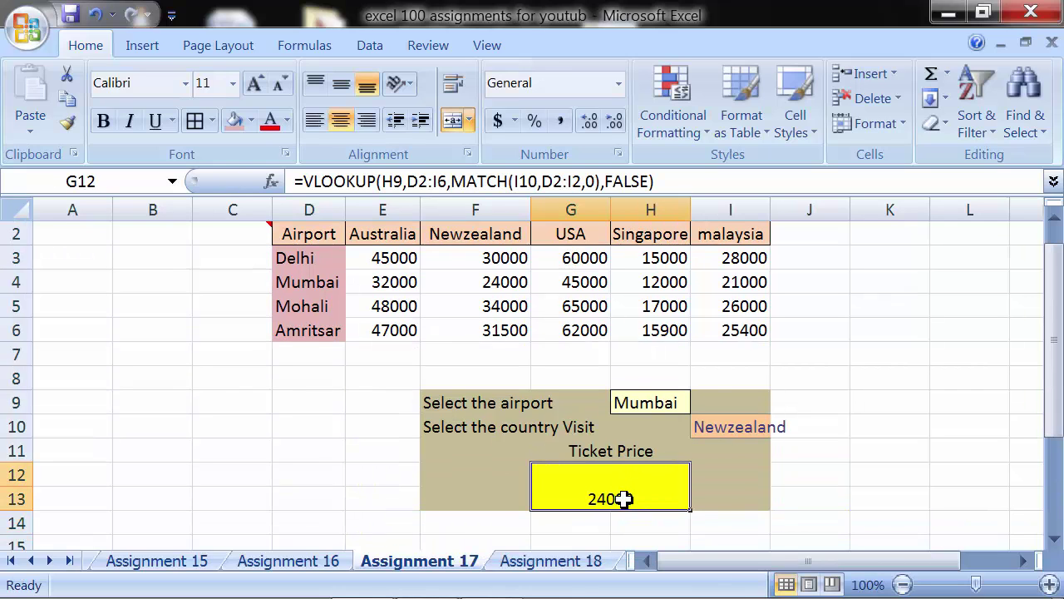
- Switch the airport in H9 to Delhi
{"action": "left_click", "coordinate": [642, 401]}
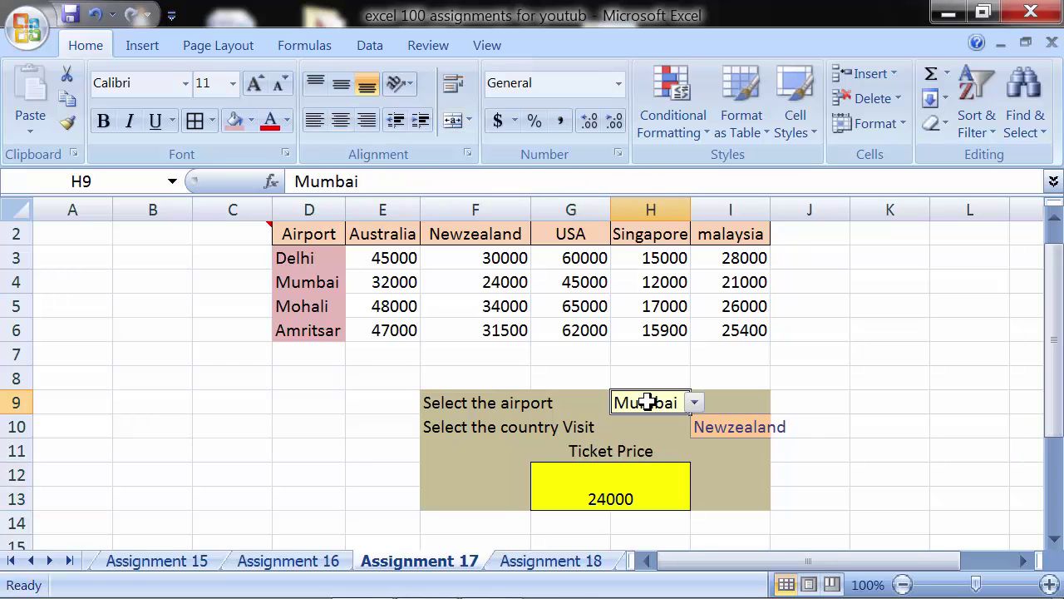
{"action": "left_click", "coordinate": [719, 427]}
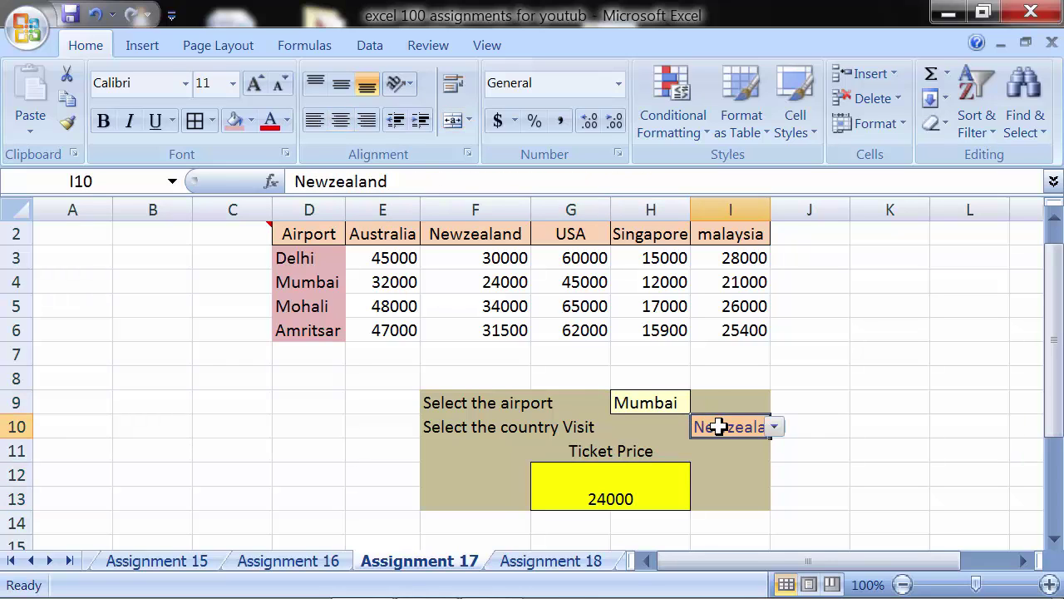
{"action": "left_click", "coordinate": [678, 405]}
{"action": "left_click", "coordinate": [694, 402]}
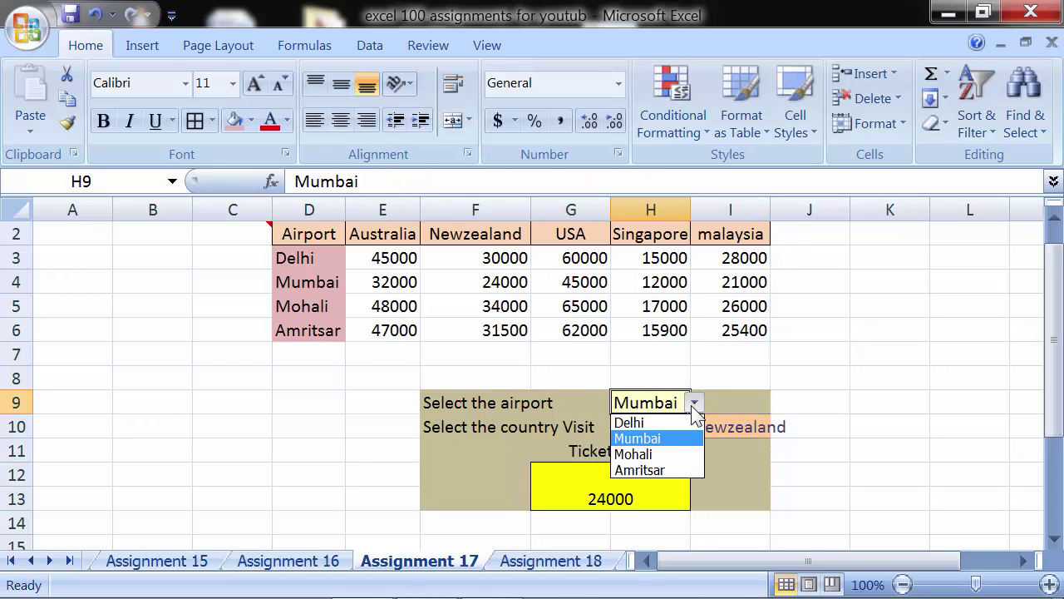
{"action": "left_click", "coordinate": [678, 422]}
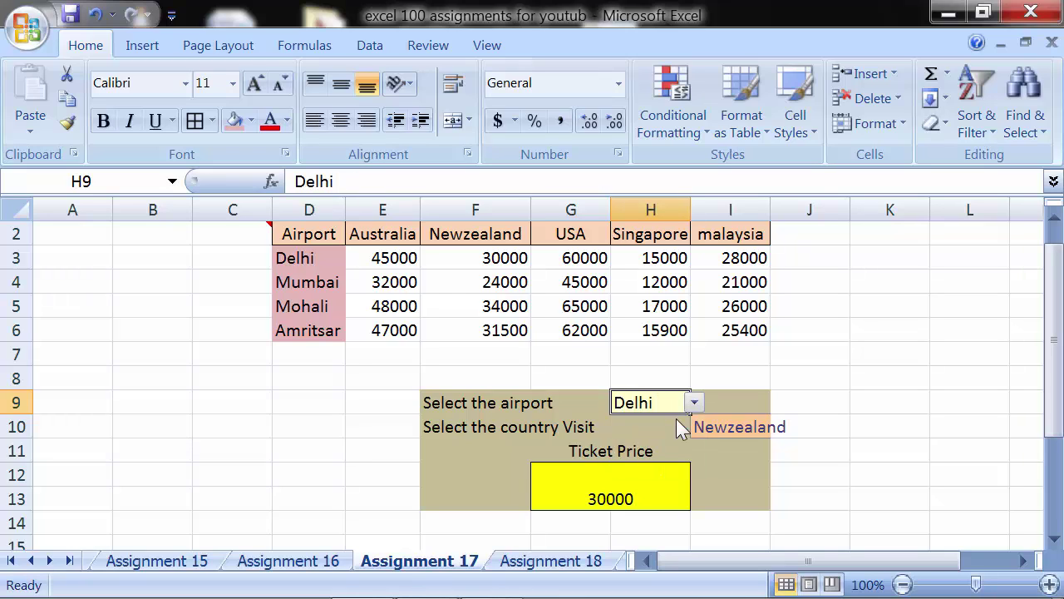
- Change the airport to Mohali so the fare shows 34000, then start =hlookup( in G12
{"action": "left_click", "coordinate": [707, 427]}
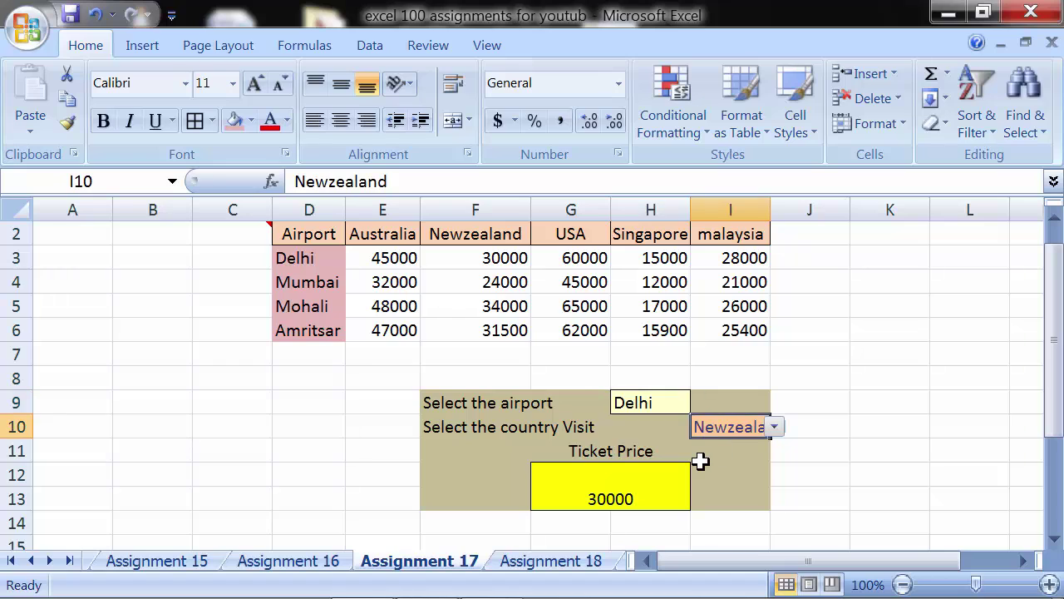
{"action": "left_click", "coordinate": [659, 405]}
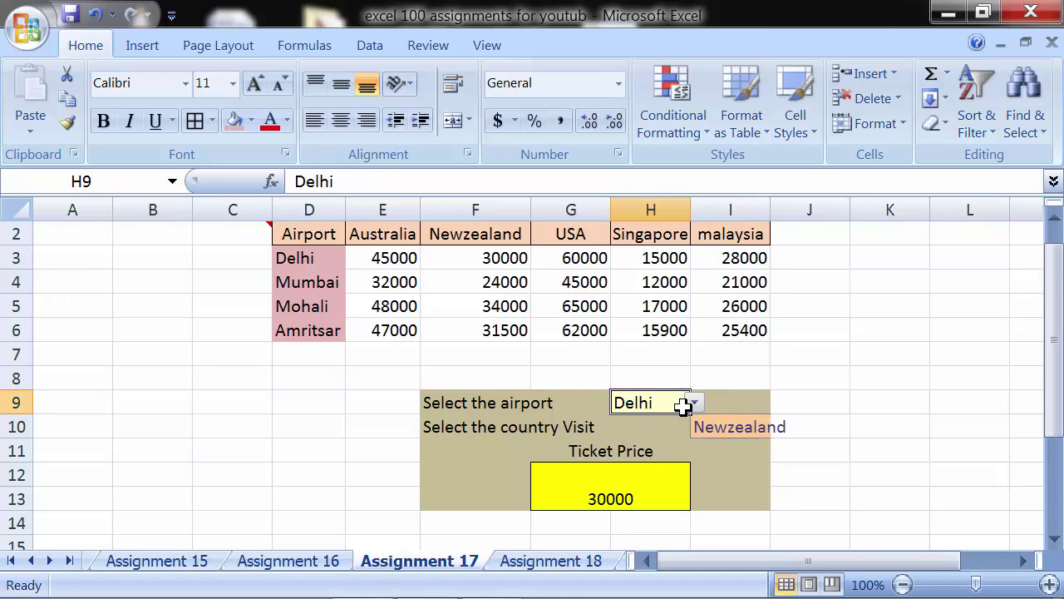
{"action": "left_click", "coordinate": [694, 403]}
{"action": "left_click", "coordinate": [671, 454]}
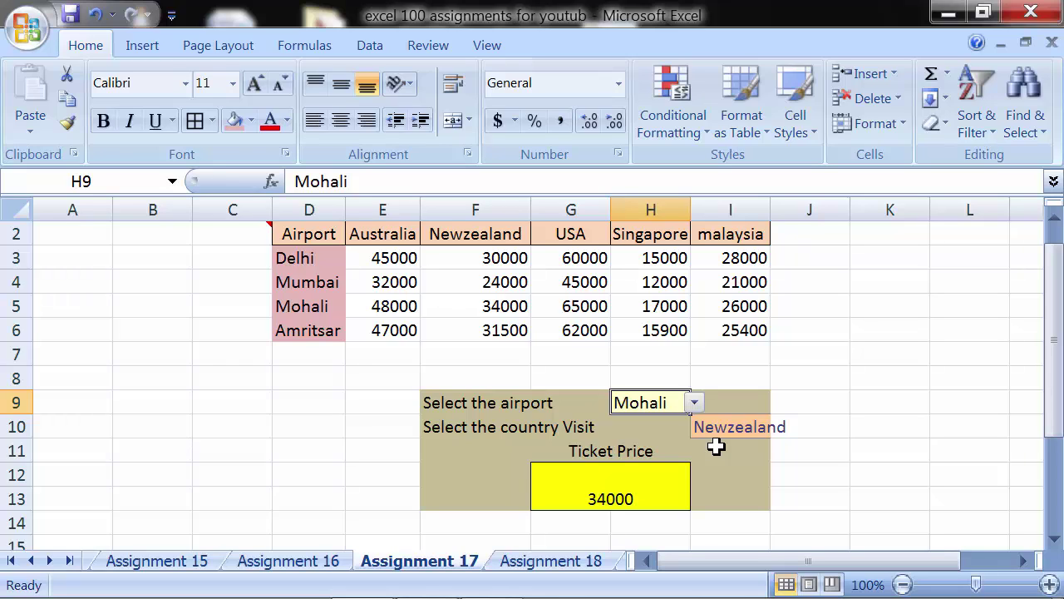
{"action": "left_click", "coordinate": [622, 484]}
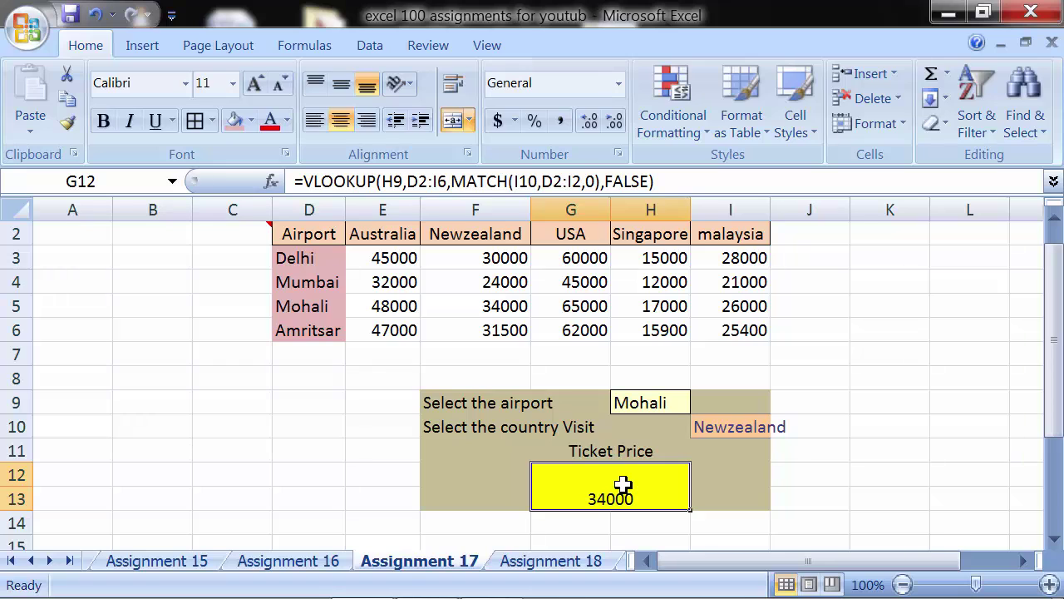
{"action": "type", "text": "=hlo"}
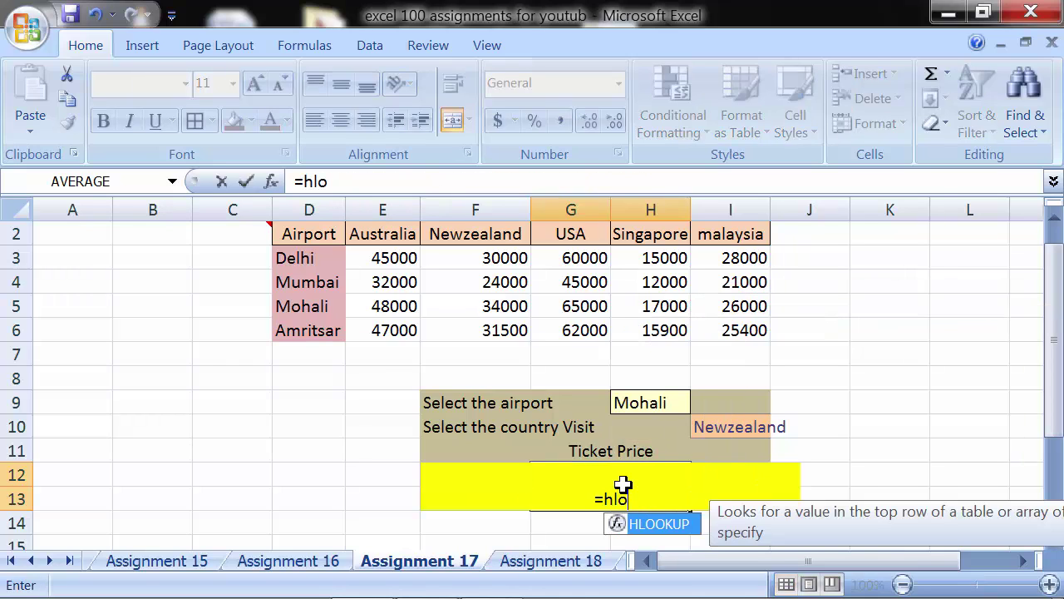
{"action": "type", "text": "okup("}
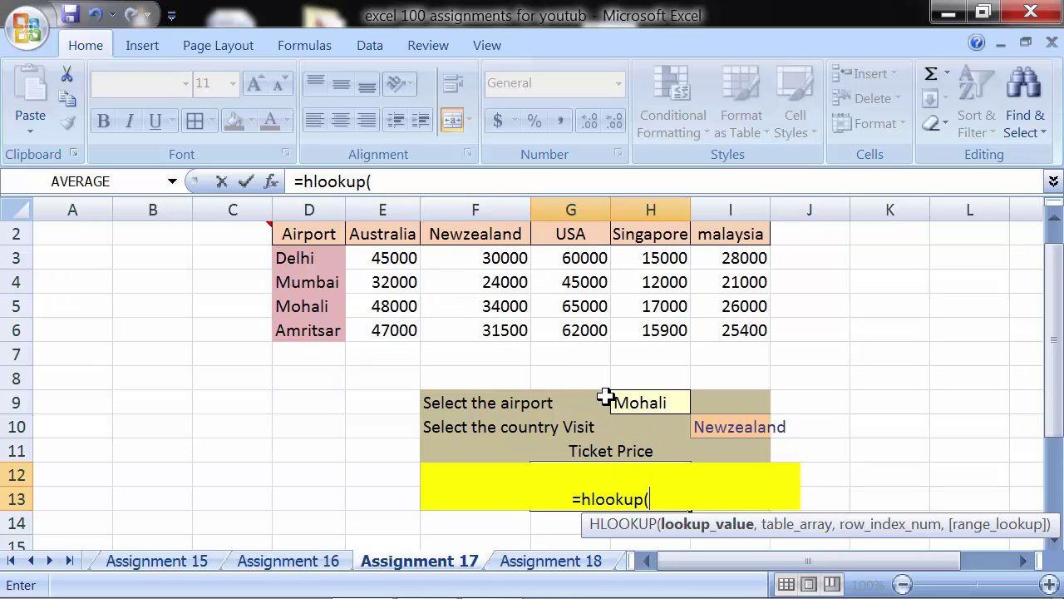
- Give the HLOOKUP lookup value I10 and table range D2:I6
{"action": "left_click", "coordinate": [713, 428]}
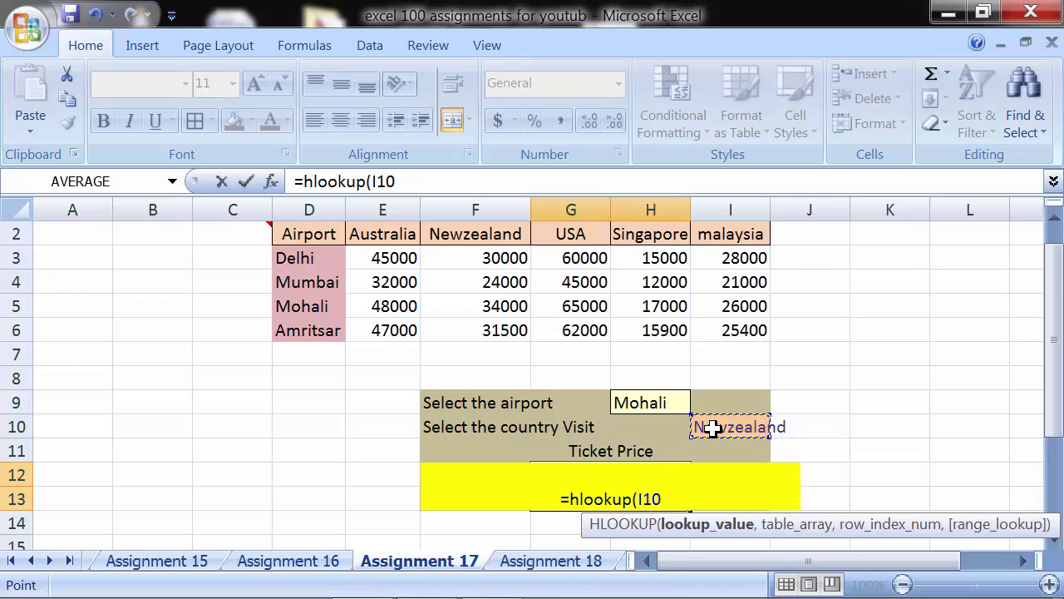
{"action": "type", "text": ","}
{"action": "left_click", "coordinate": [326, 239]}
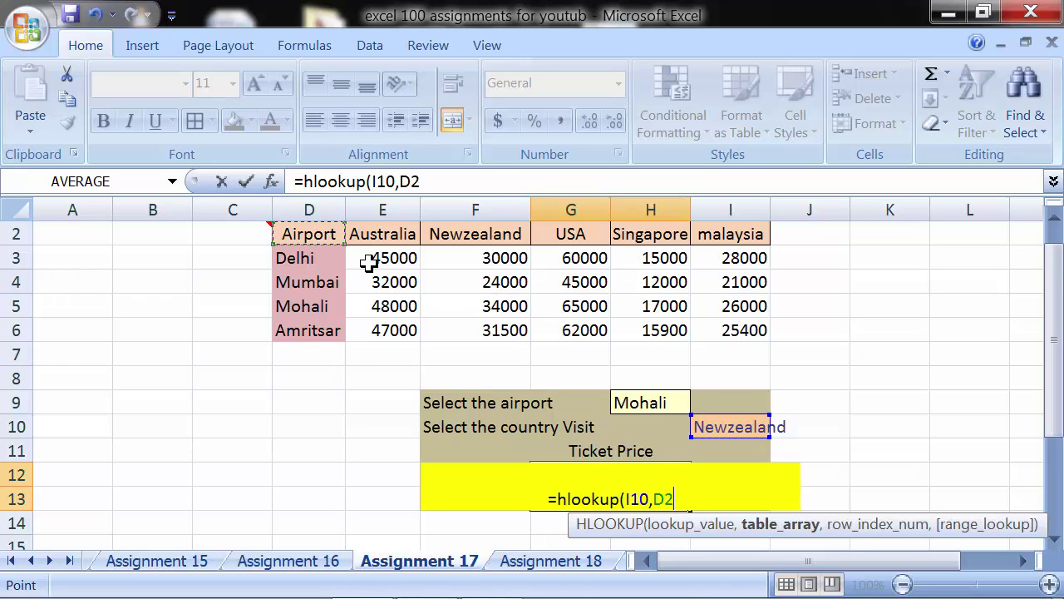
{"action": "left_click_drag", "start_coordinate": [369, 263], "coordinate": [703, 335]}
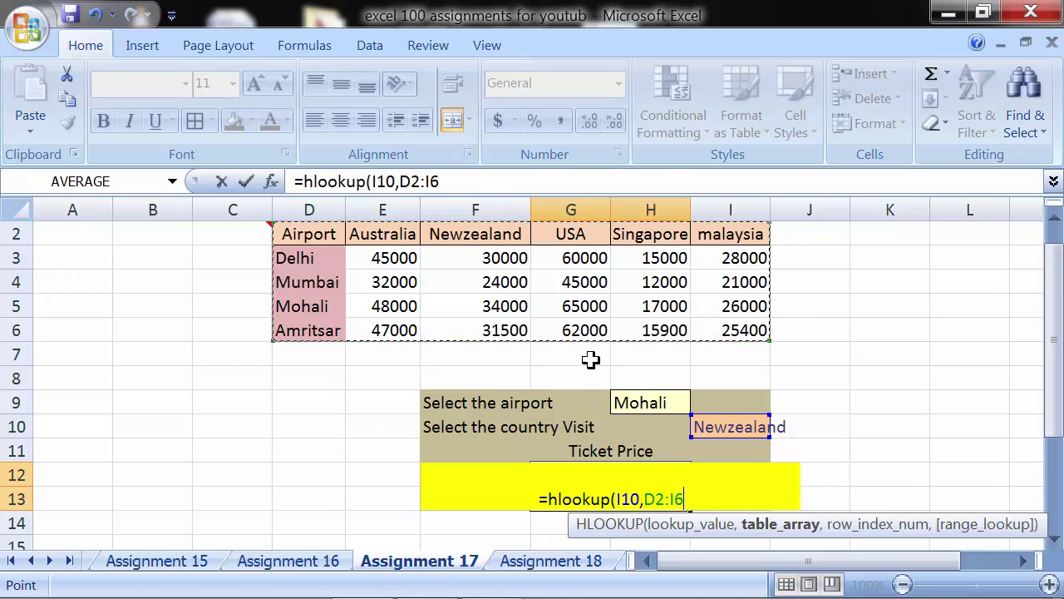
{"action": "type", "text": ","}
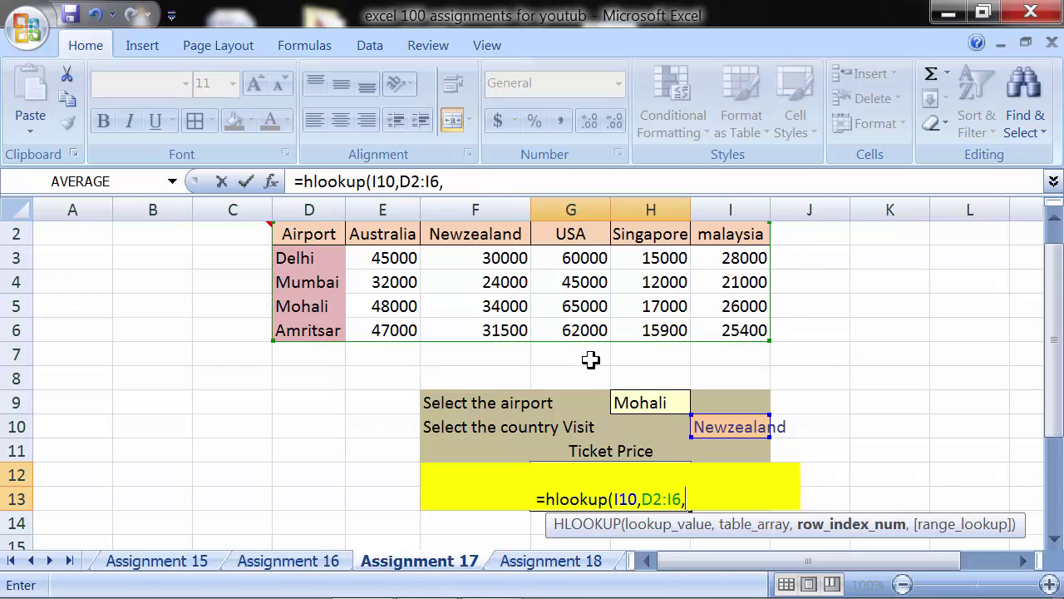
- Add MATCH(H9,D2:D6,0) as the row index with FALSE, and commit the formula
{"action": "type", "text": "match"}
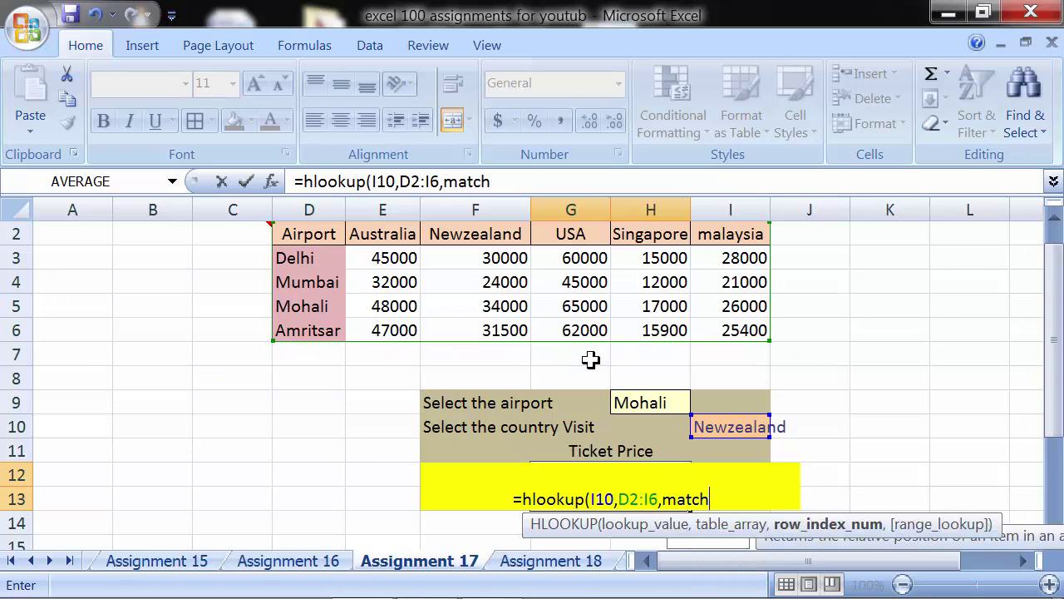
{"action": "type", "text": "("}
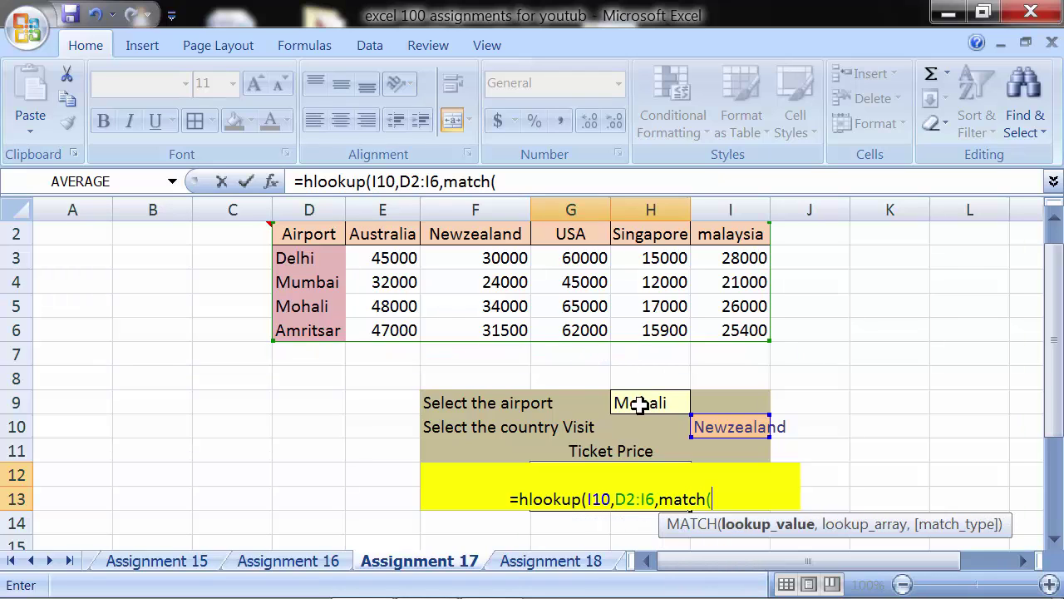
{"action": "left_click", "coordinate": [638, 405]}
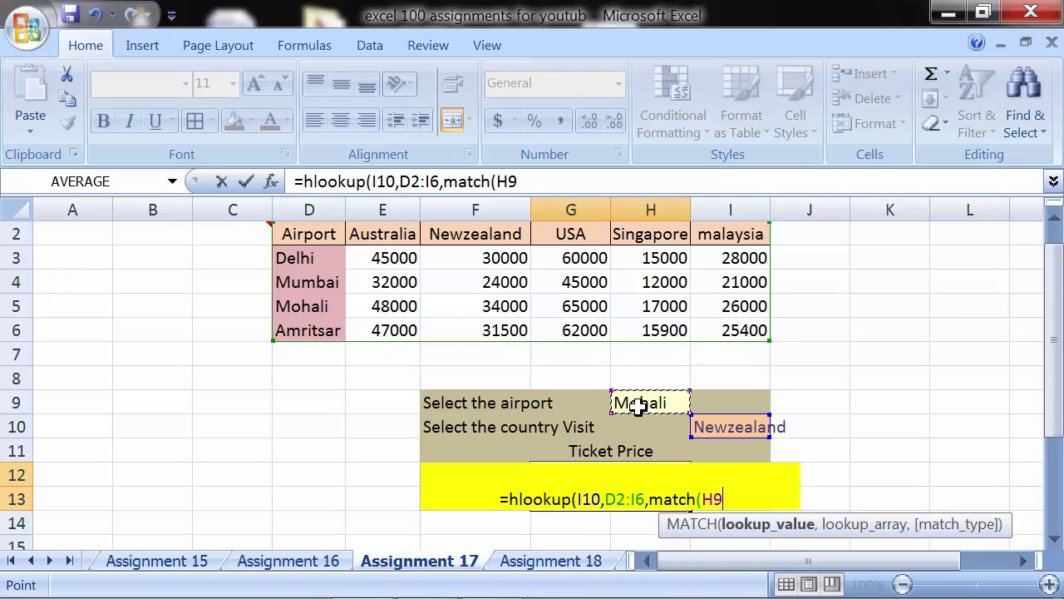
{"action": "type", "text": ","}
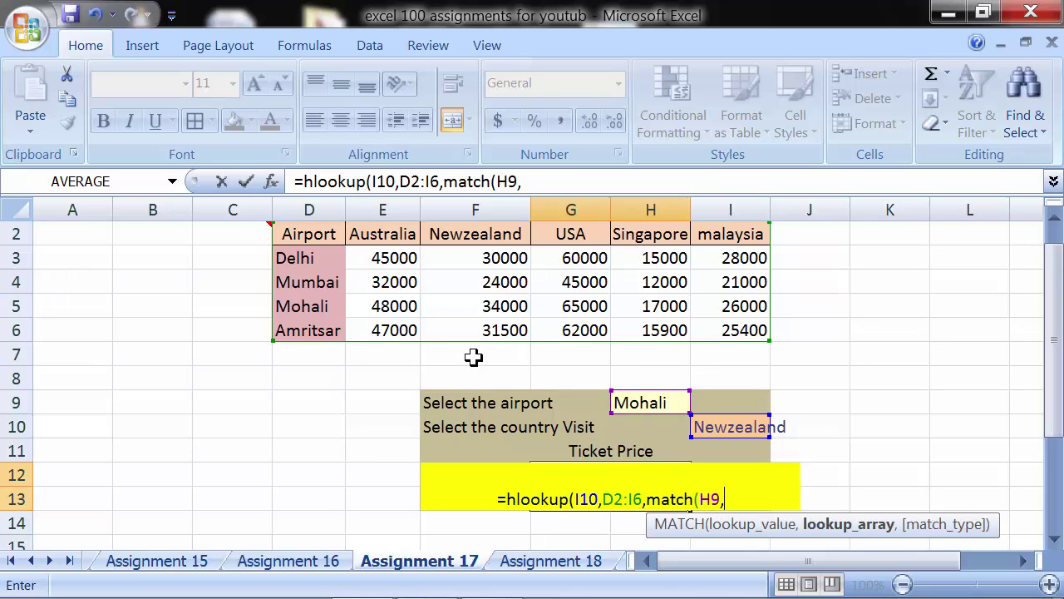
{"action": "left_click_drag", "start_coordinate": [323, 234], "coordinate": [330, 331]}
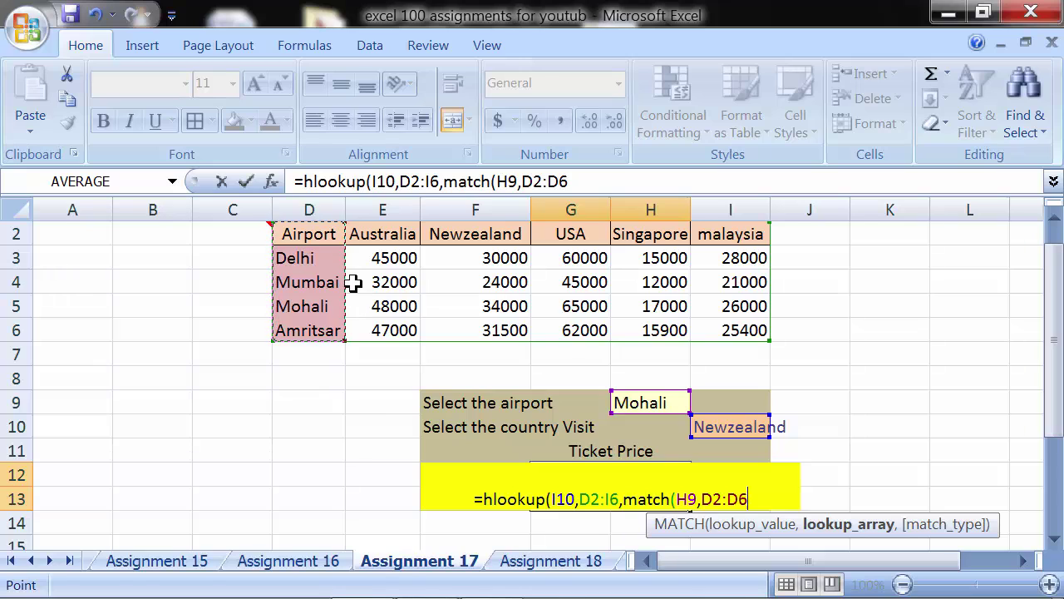
{"action": "type", "text": ",0"}
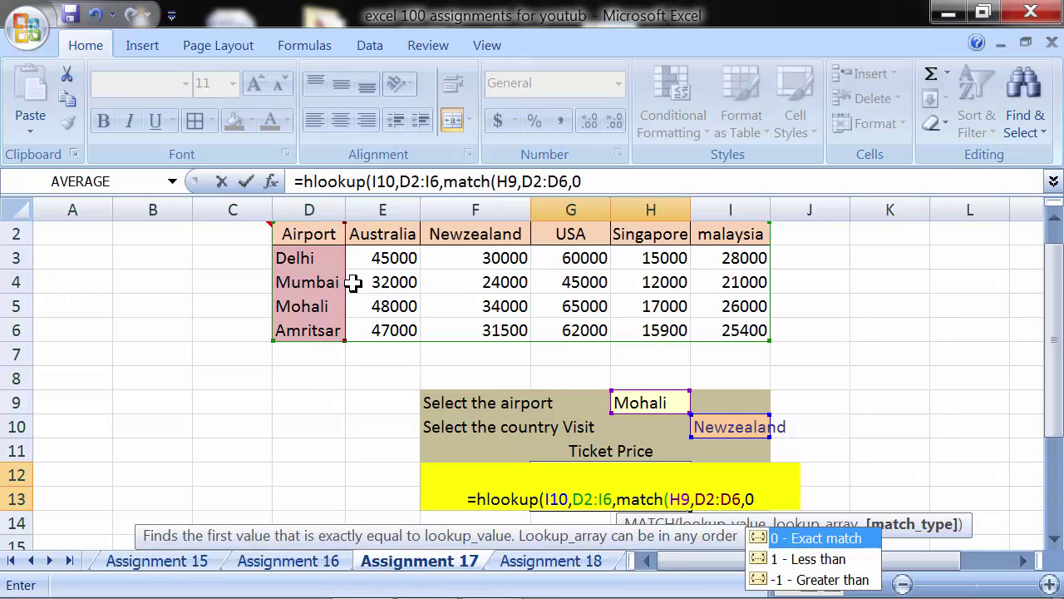
{"action": "type", "text": "),"}
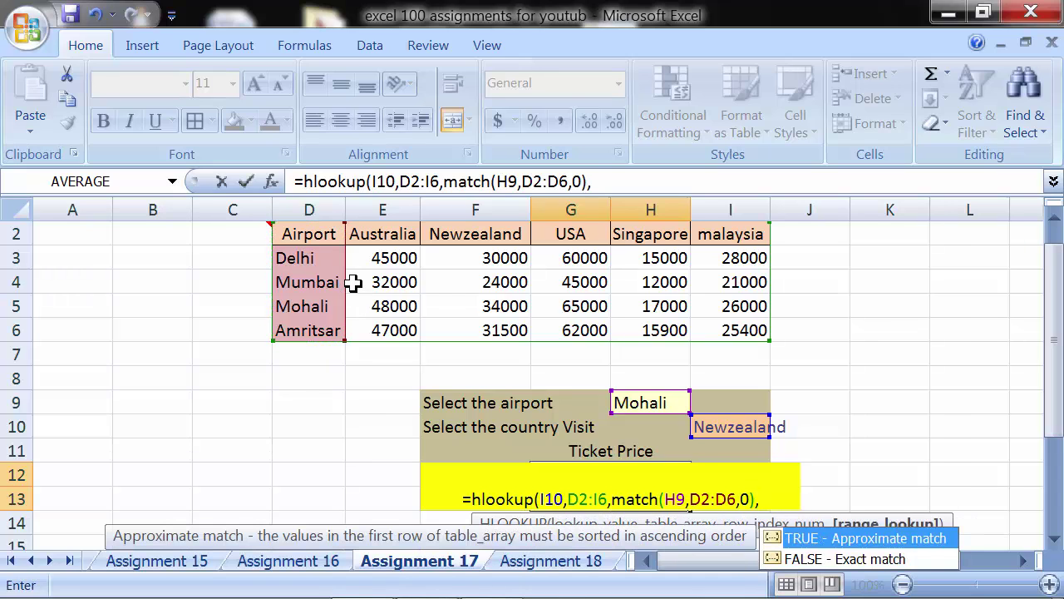
{"action": "type", "text": "fa"}
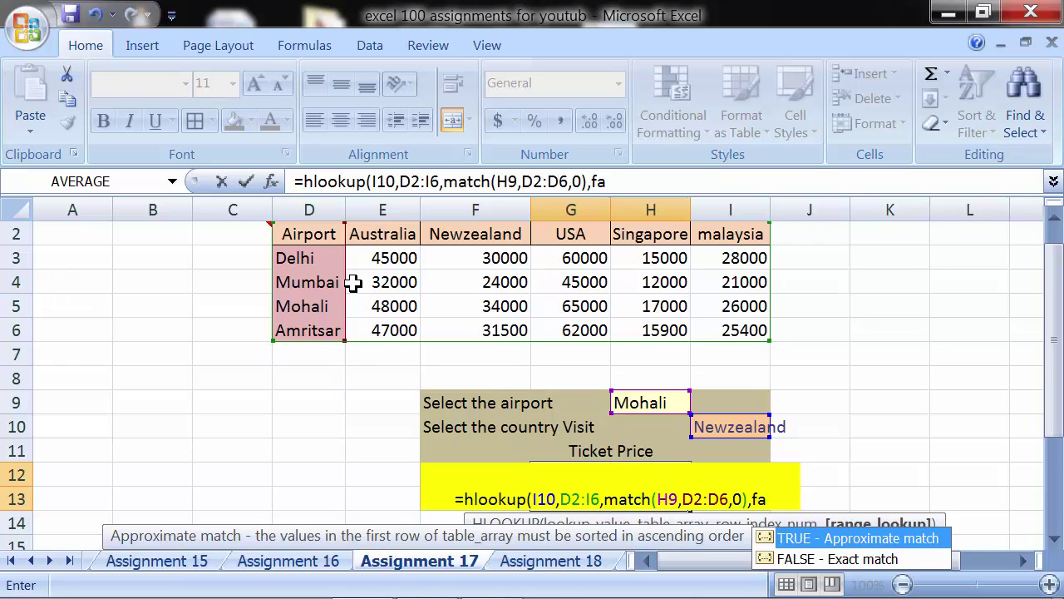
{"action": "key", "text": "Down"}
{"action": "key", "text": "Tab"}
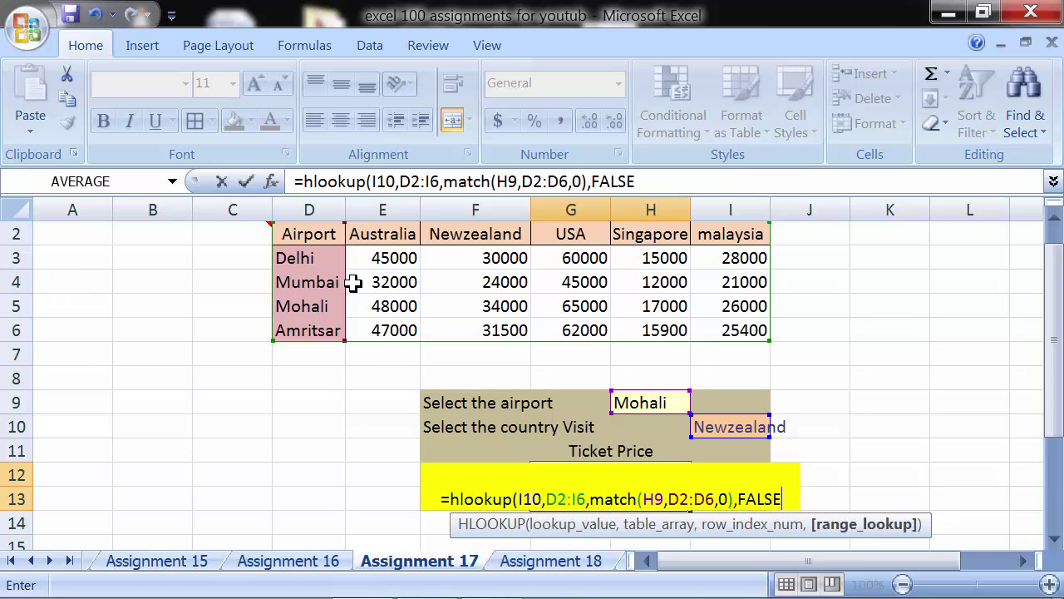
{"action": "type", "text": ")"}
{"action": "key", "text": "Return"}
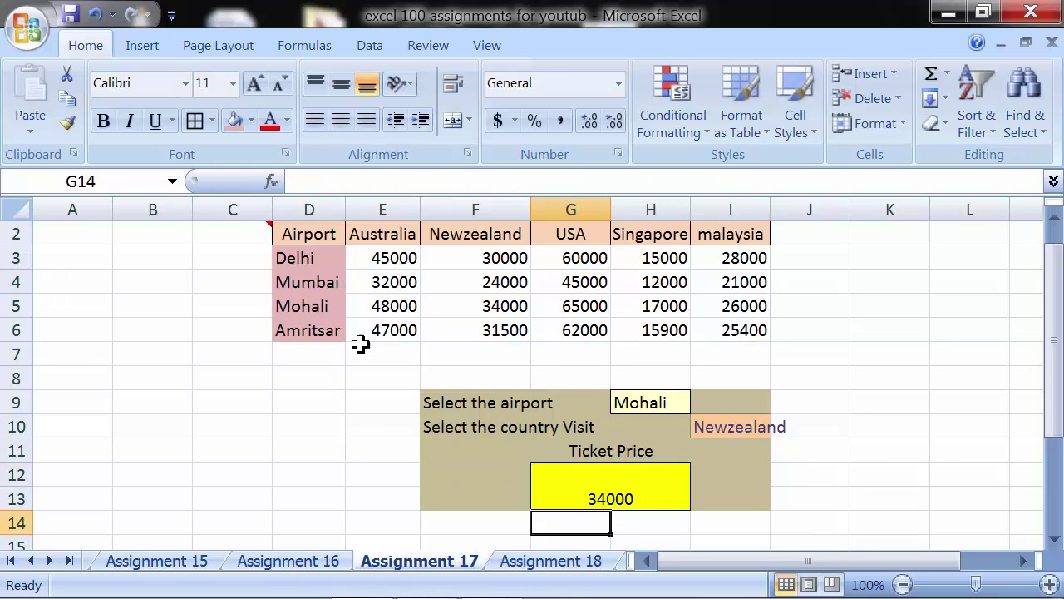
- Choose Delhi in H9 and USA in I10, giving a Ticket Price of 60000
{"action": "left_click", "coordinate": [580, 481]}
{"action": "left_click", "coordinate": [661, 402]}
{"action": "left_click", "coordinate": [694, 403]}
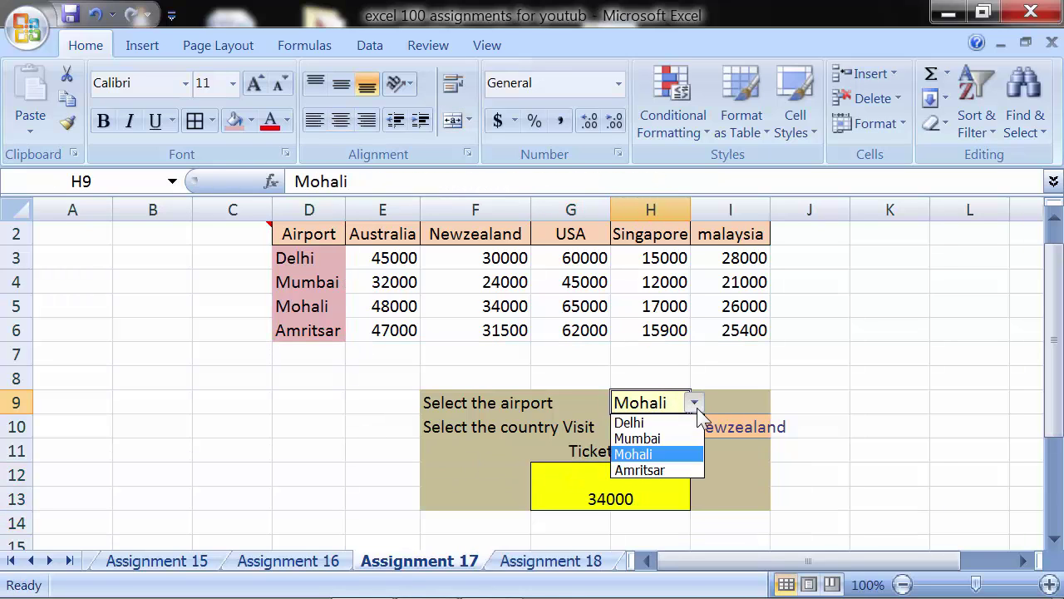
{"action": "left_click", "coordinate": [656, 422]}
{"action": "left_click", "coordinate": [709, 427]}
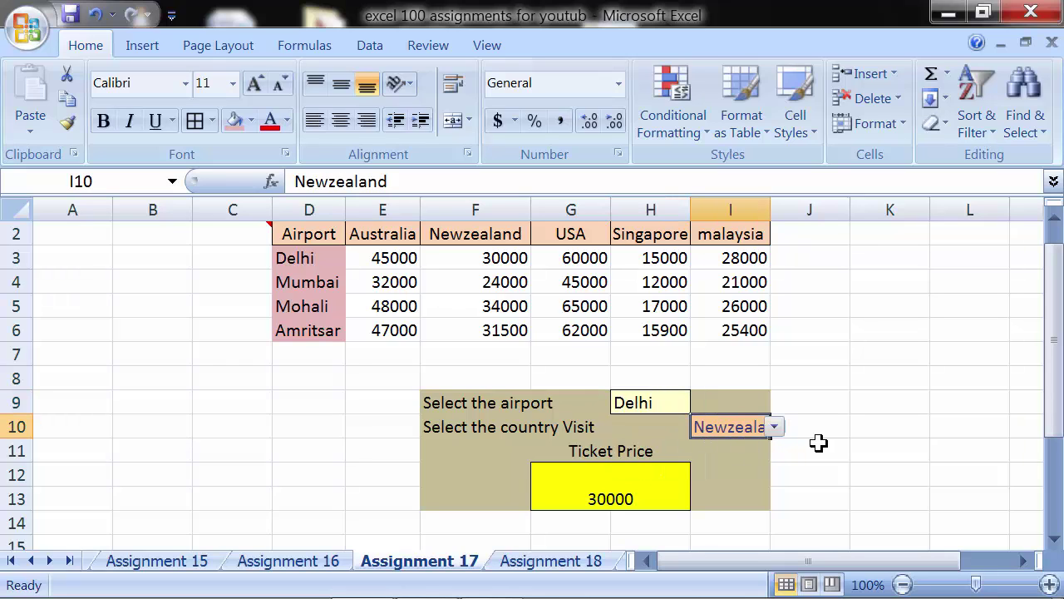
{"action": "left_click", "coordinate": [774, 426]}
{"action": "left_click", "coordinate": [748, 477]}
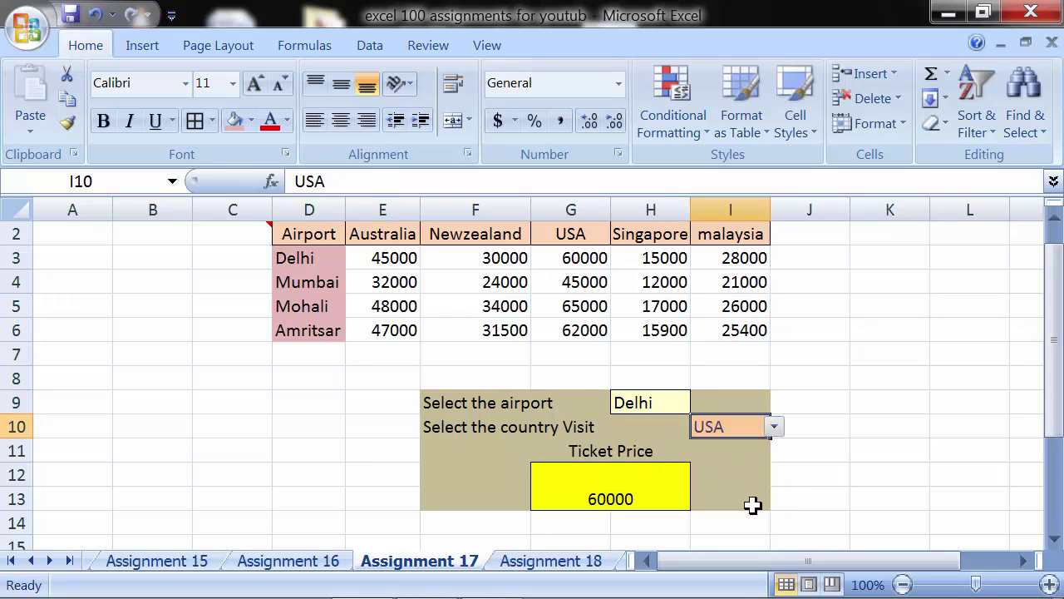